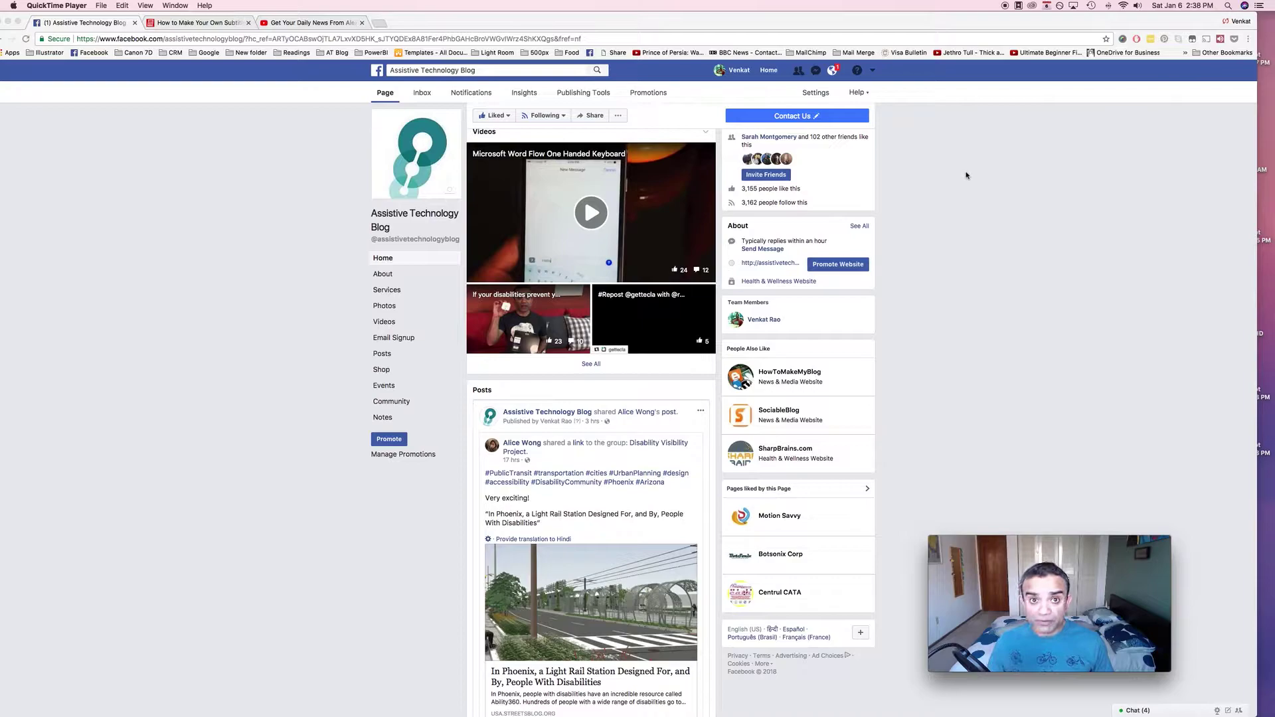
Open the video about the smart-bulb motion sensor from the page's Videos section and pause its playback
{"action": "scroll", "coordinate": [915, 223], "scroll_direction": "up", "scroll_amount": 10}
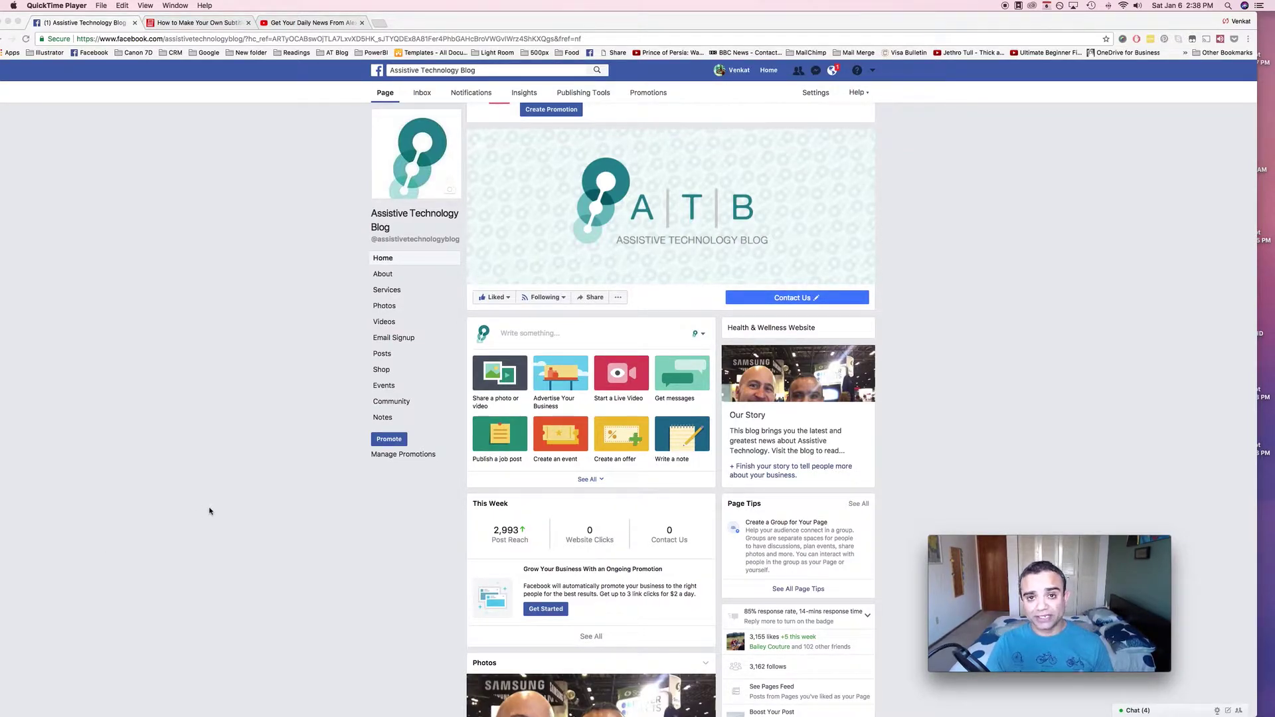
{"action": "scroll", "coordinate": [209, 511], "scroll_direction": "down", "scroll_amount": 5}
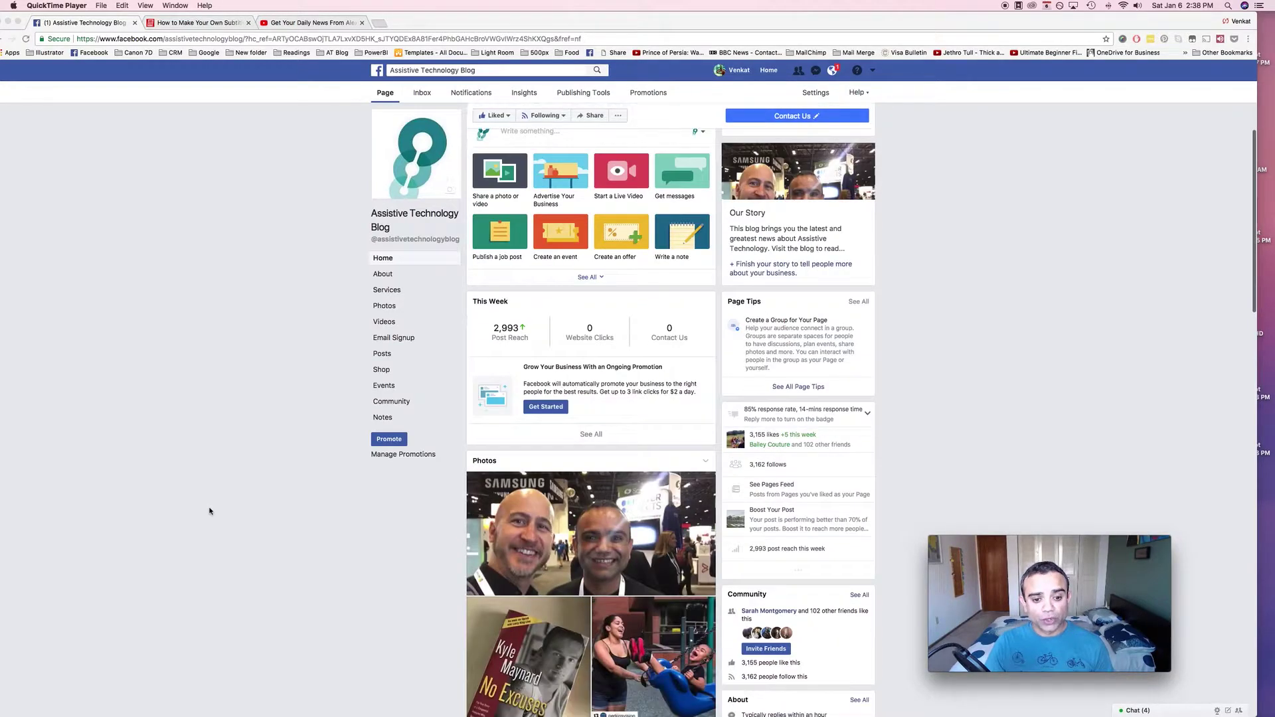
{"action": "scroll", "coordinate": [209, 511], "scroll_direction": "down", "scroll_amount": 3}
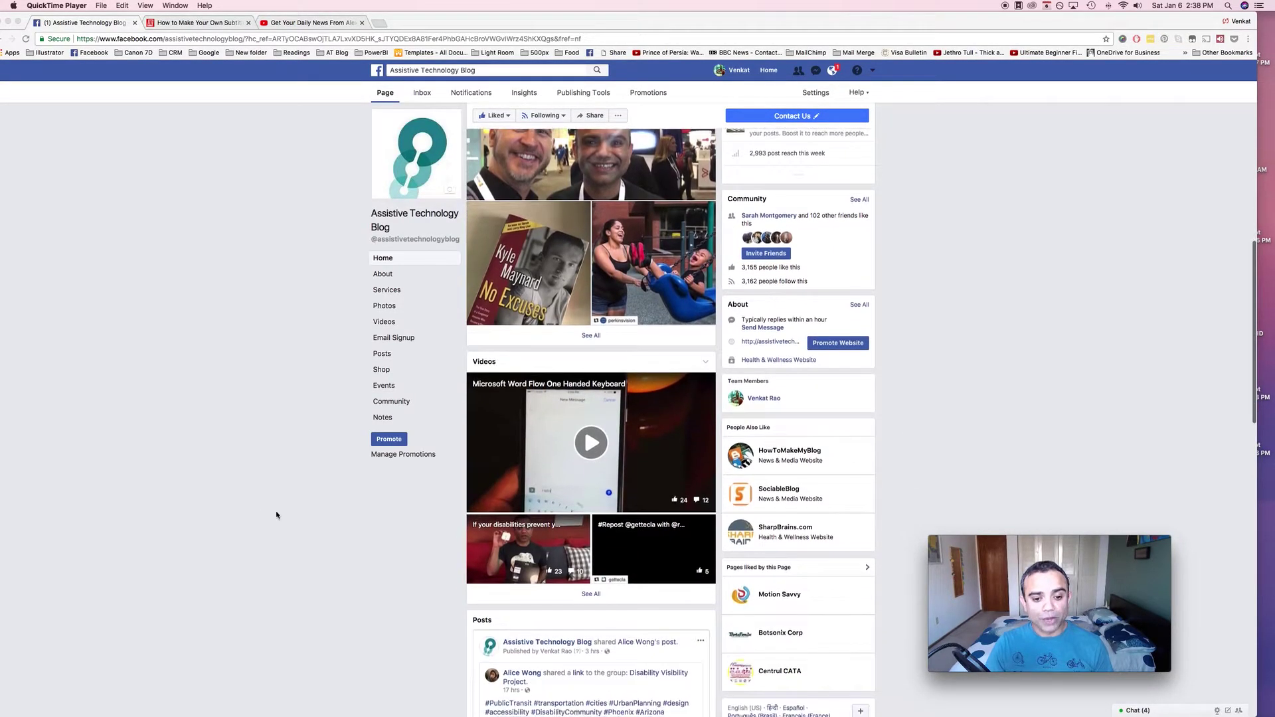
{"action": "left_click", "coordinate": [532, 571]}
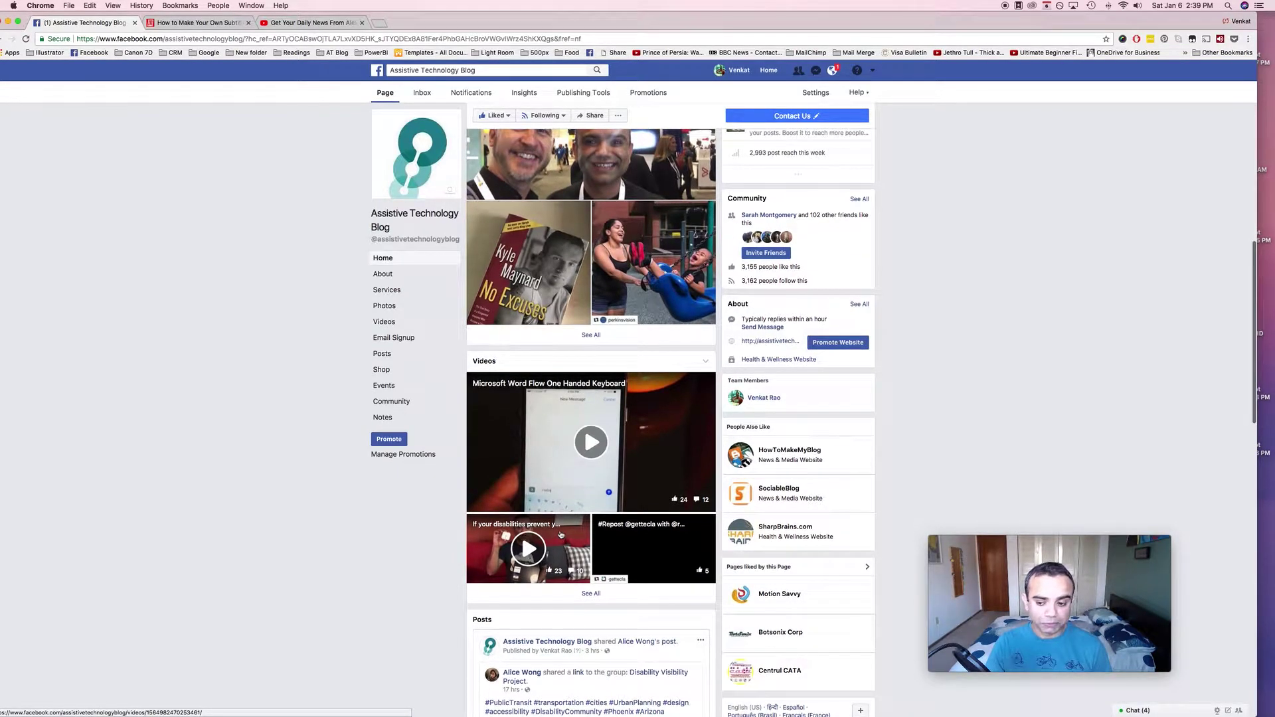
{"action": "left_click", "coordinate": [560, 535]}
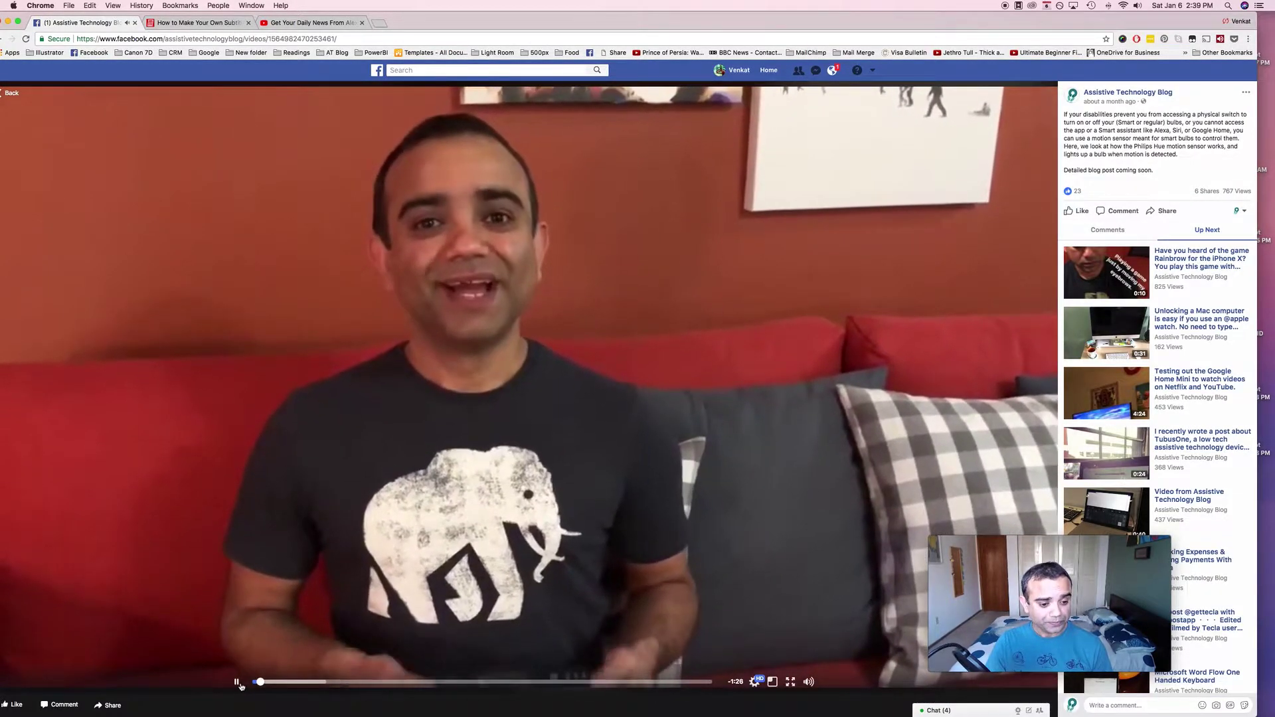
{"action": "left_click", "coordinate": [236, 682]}
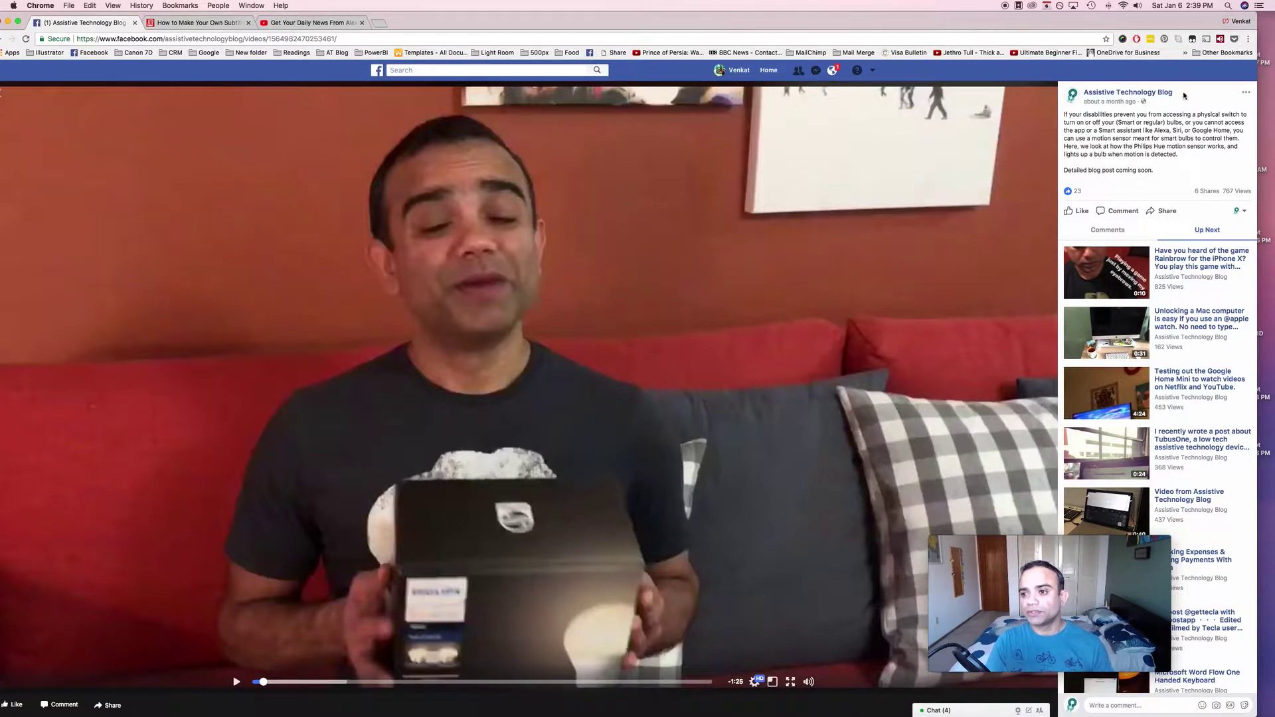
Open the video for editing and show its caption settings
{"action": "left_click", "coordinate": [1247, 93]}
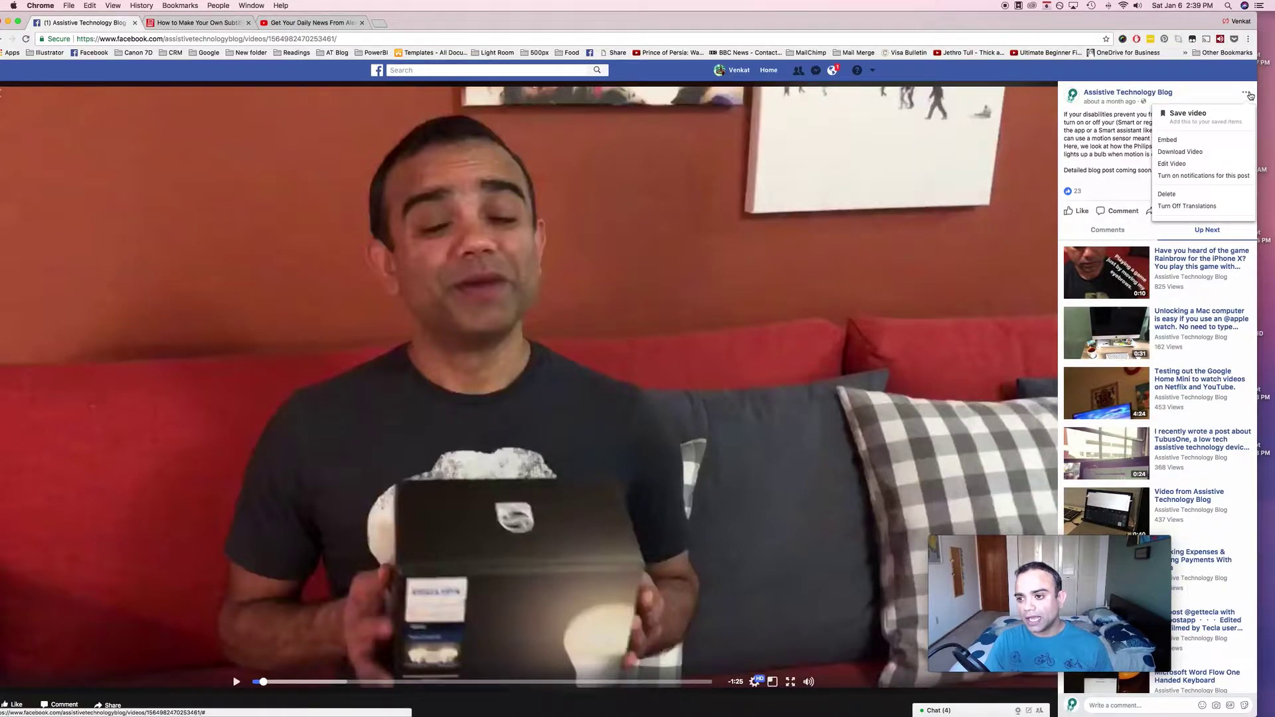
{"action": "left_click", "coordinate": [1172, 170]}
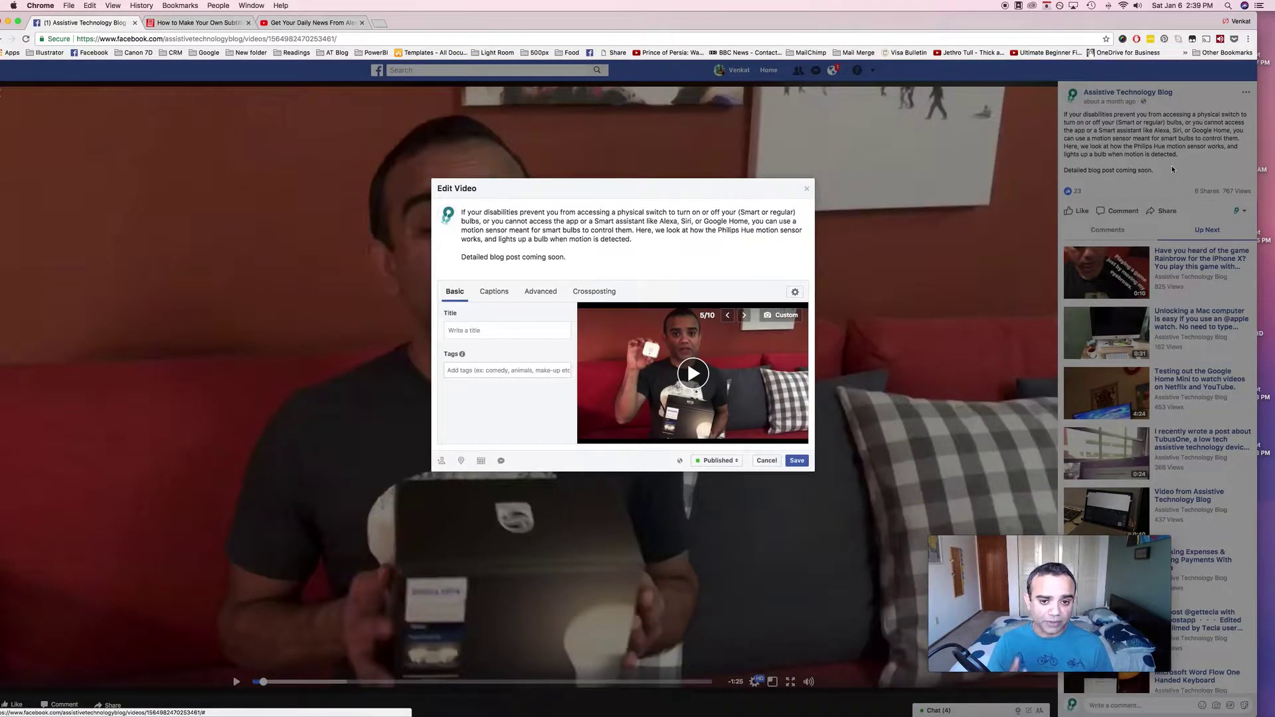
{"action": "left_click", "coordinate": [504, 294]}
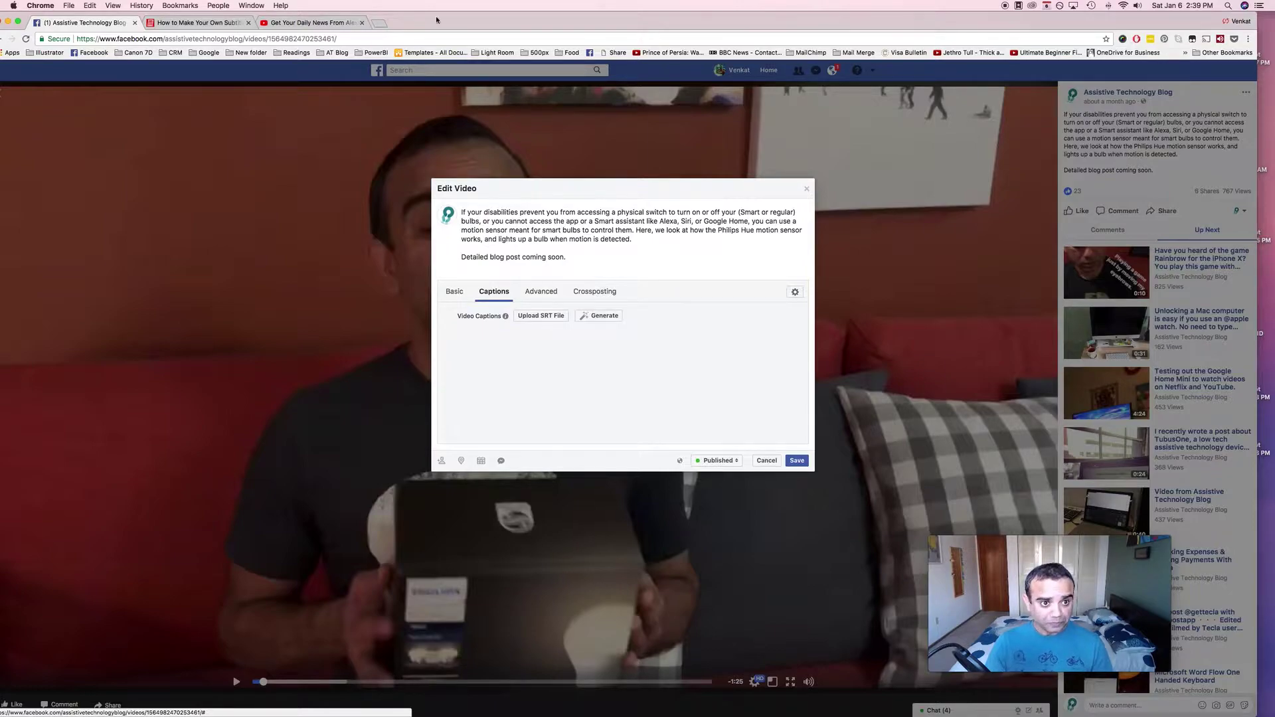
Look at the Alexa daily news video on YouTube and the SRT example in the subtitle article, and return to the Facebook video editor
{"action": "left_click", "coordinate": [325, 24]}
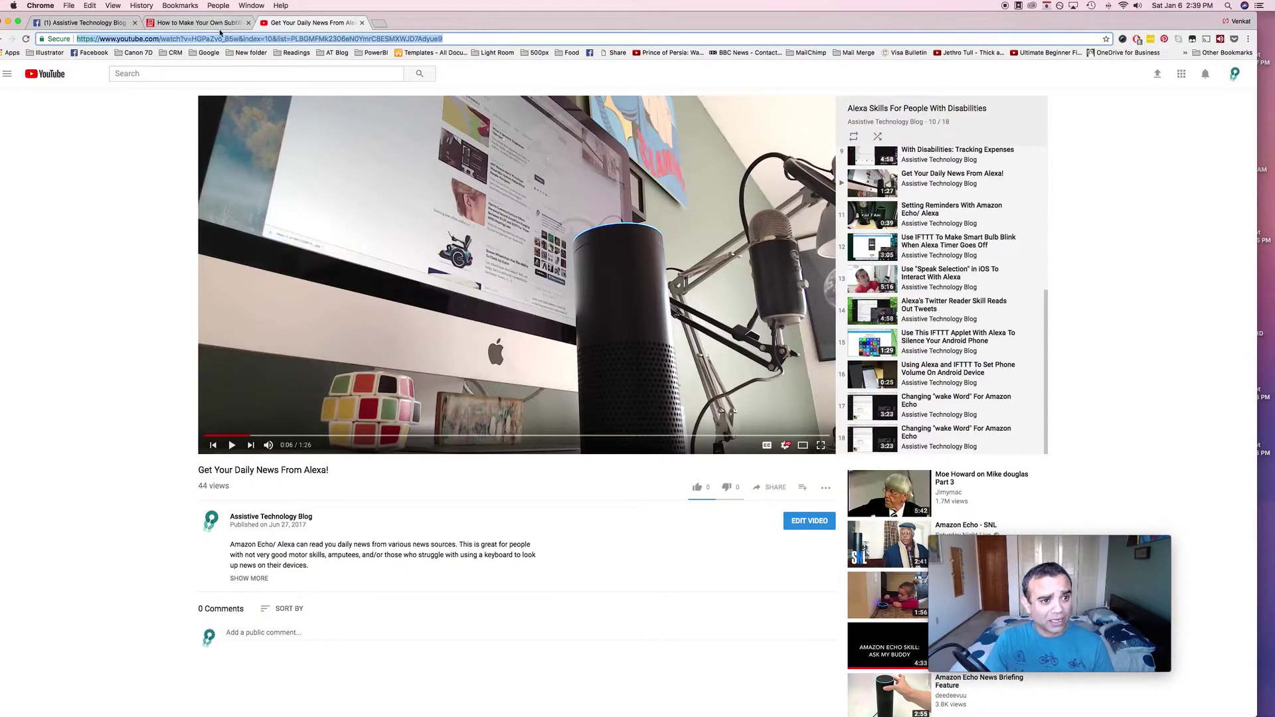
{"action": "left_click", "coordinate": [197, 23]}
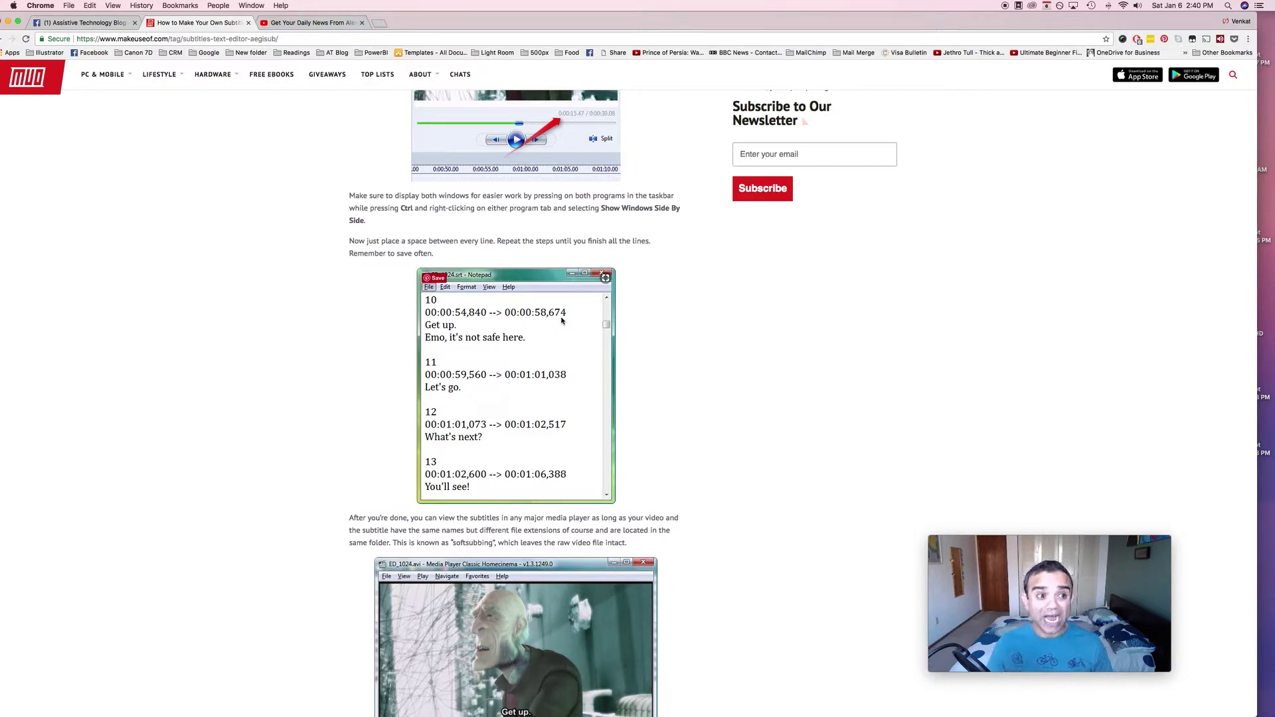
{"action": "left_click", "coordinate": [104, 27]}
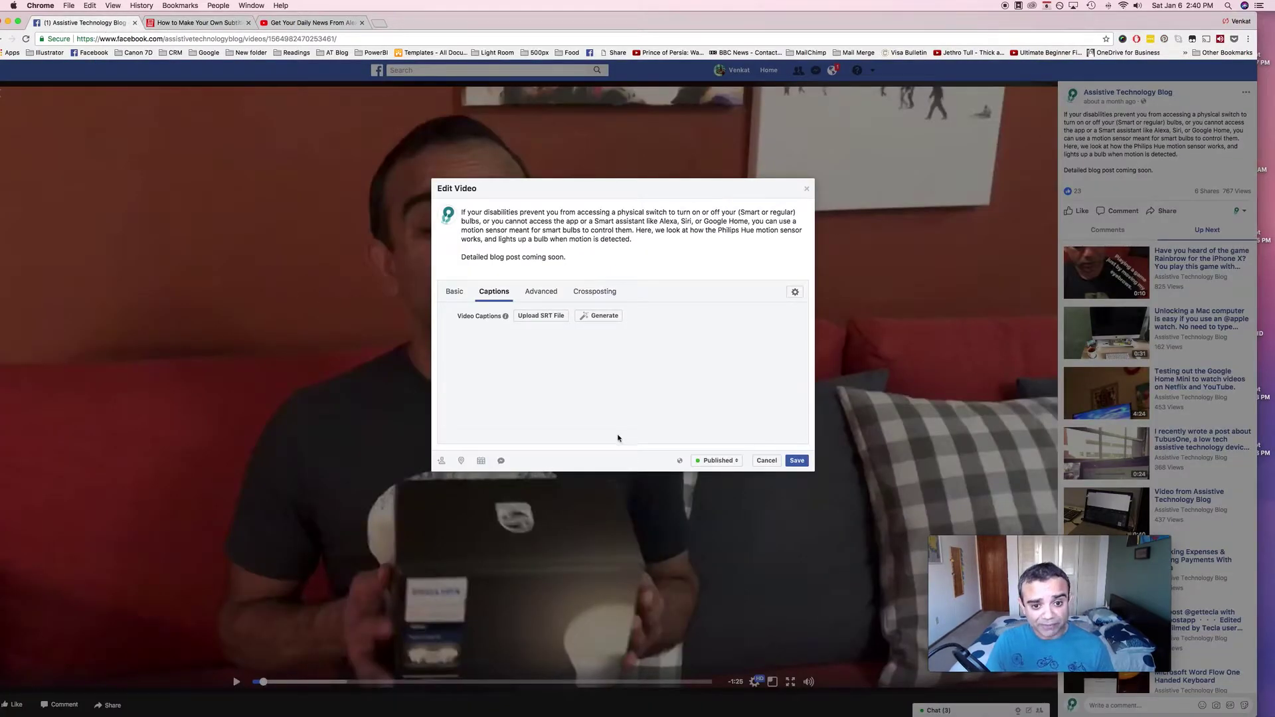
Generate captions for the video automatically and bring up the first lines for review
{"action": "left_click", "coordinate": [608, 320]}
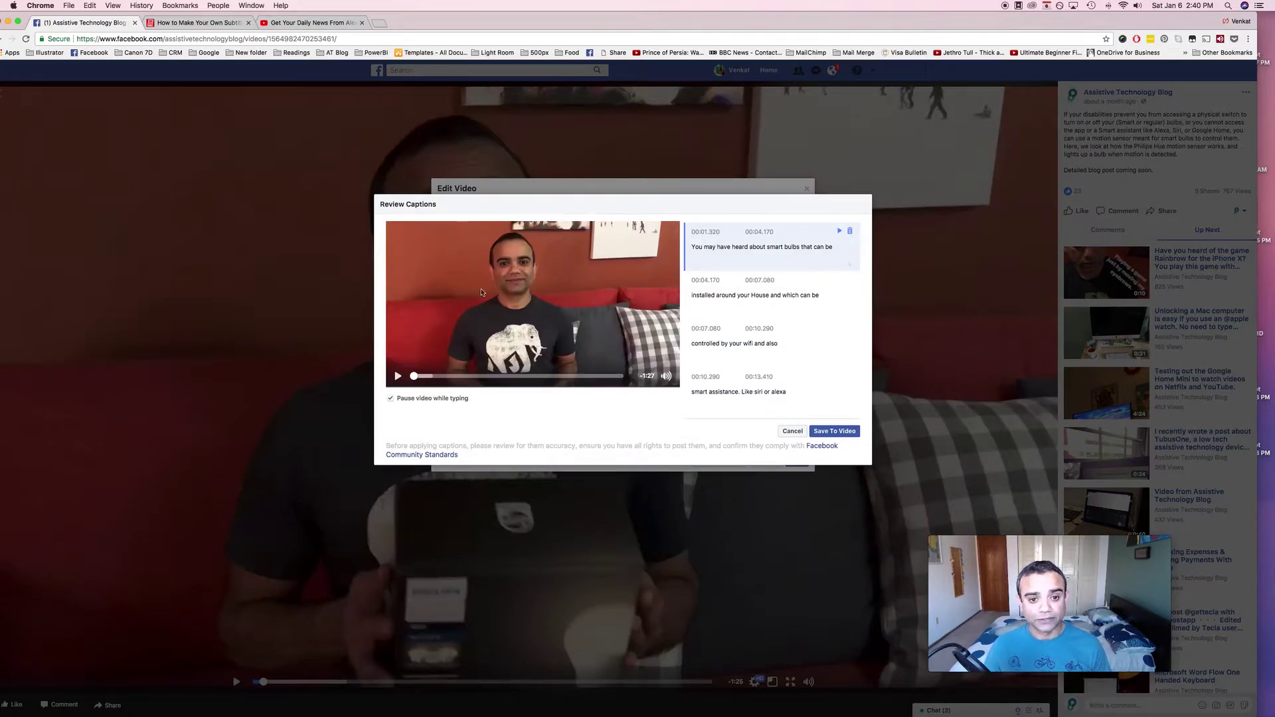
{"action": "scroll", "coordinate": [768, 343], "scroll_direction": "down", "scroll_amount": 1}
{"action": "scroll", "coordinate": [771, 292], "scroll_direction": "up", "scroll_amount": 1}
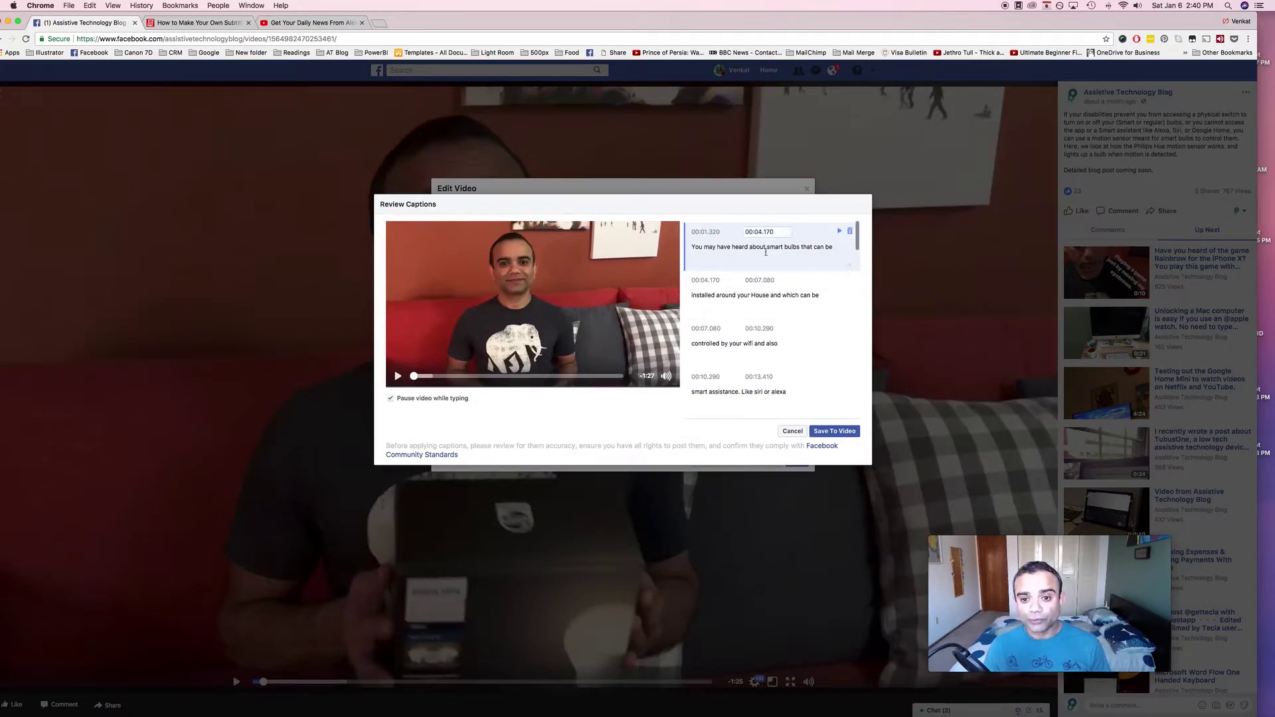
Examine the generated caption lines and their start and end times for wrongly recognized words
{"action": "scroll", "coordinate": [771, 272], "scroll_direction": "down", "scroll_amount": 5}
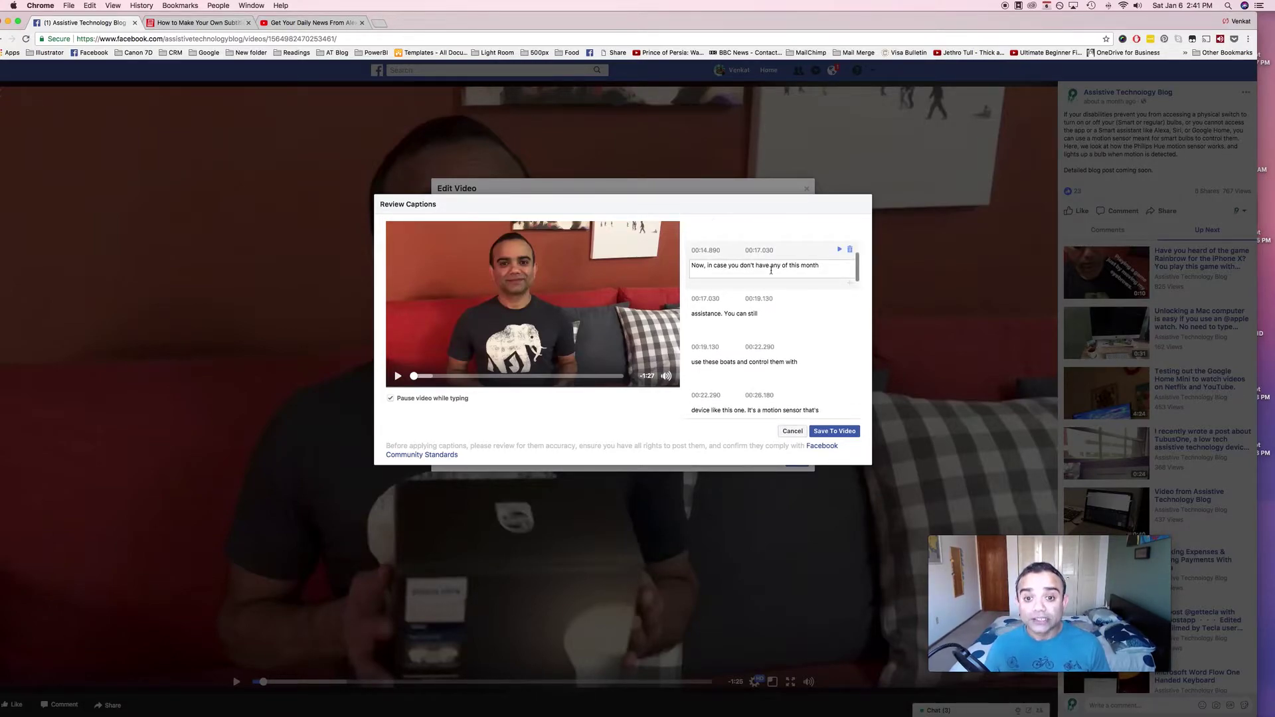
{"action": "scroll", "coordinate": [763, 322], "scroll_direction": "up", "scroll_amount": 3}
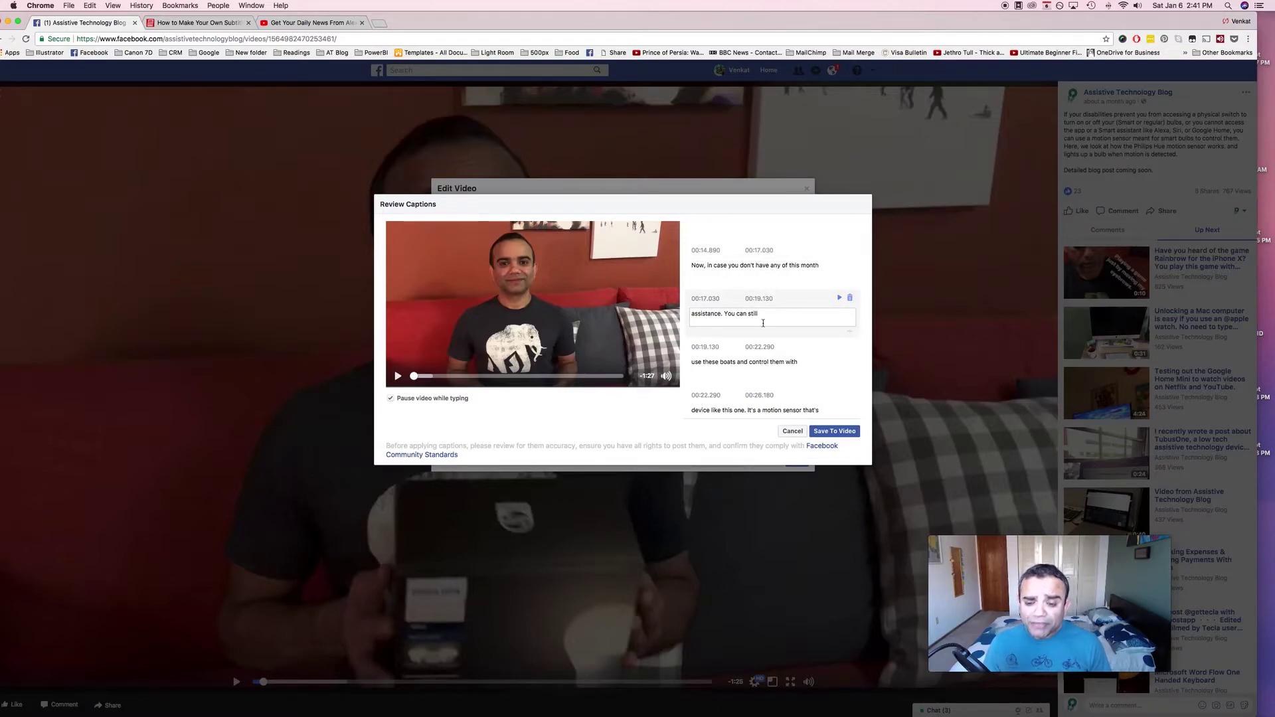
{"action": "scroll", "coordinate": [763, 322], "scroll_direction": "up", "scroll_amount": 2}
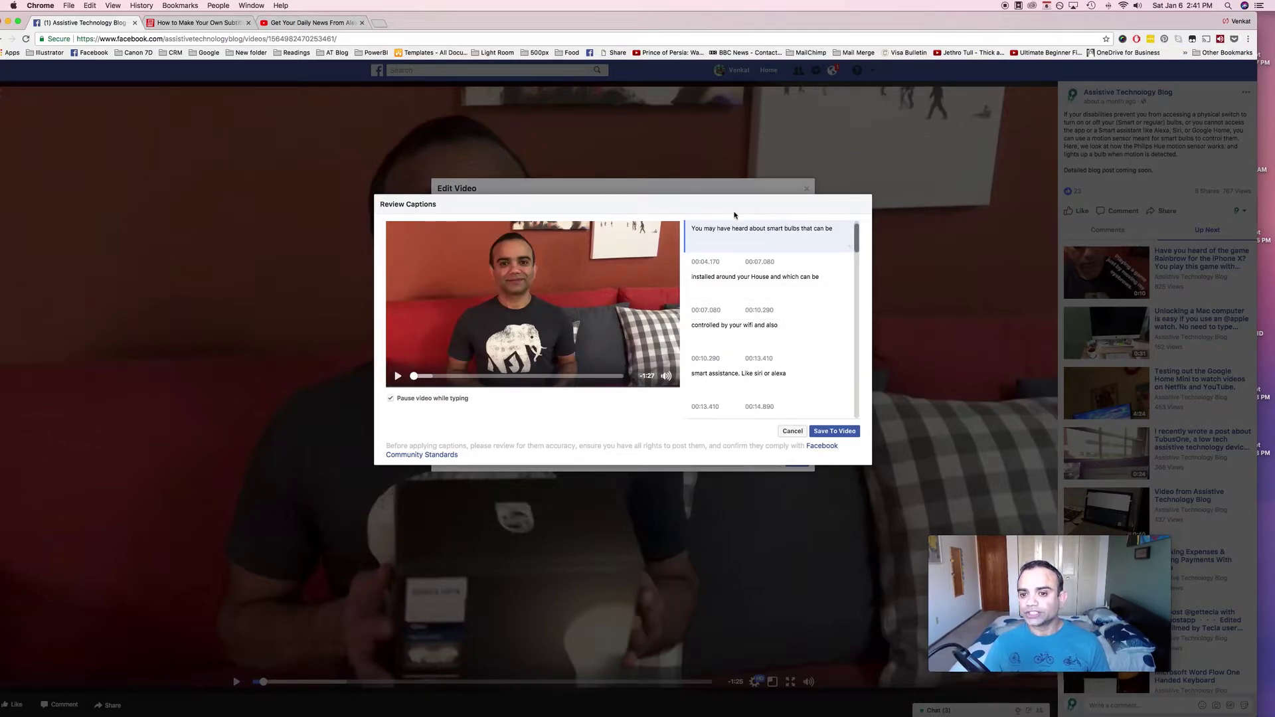
{"action": "scroll", "coordinate": [784, 332], "scroll_direction": "down", "scroll_amount": 1}
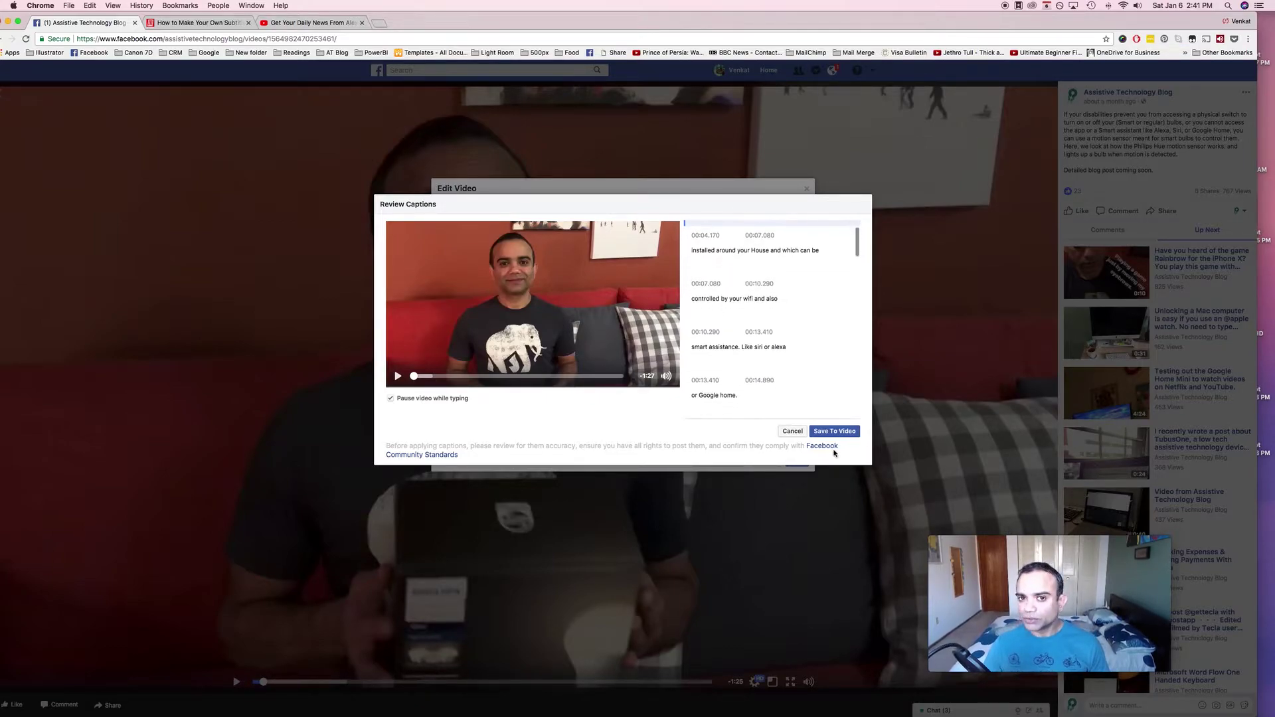
{"action": "left_click", "coordinate": [794, 385]}
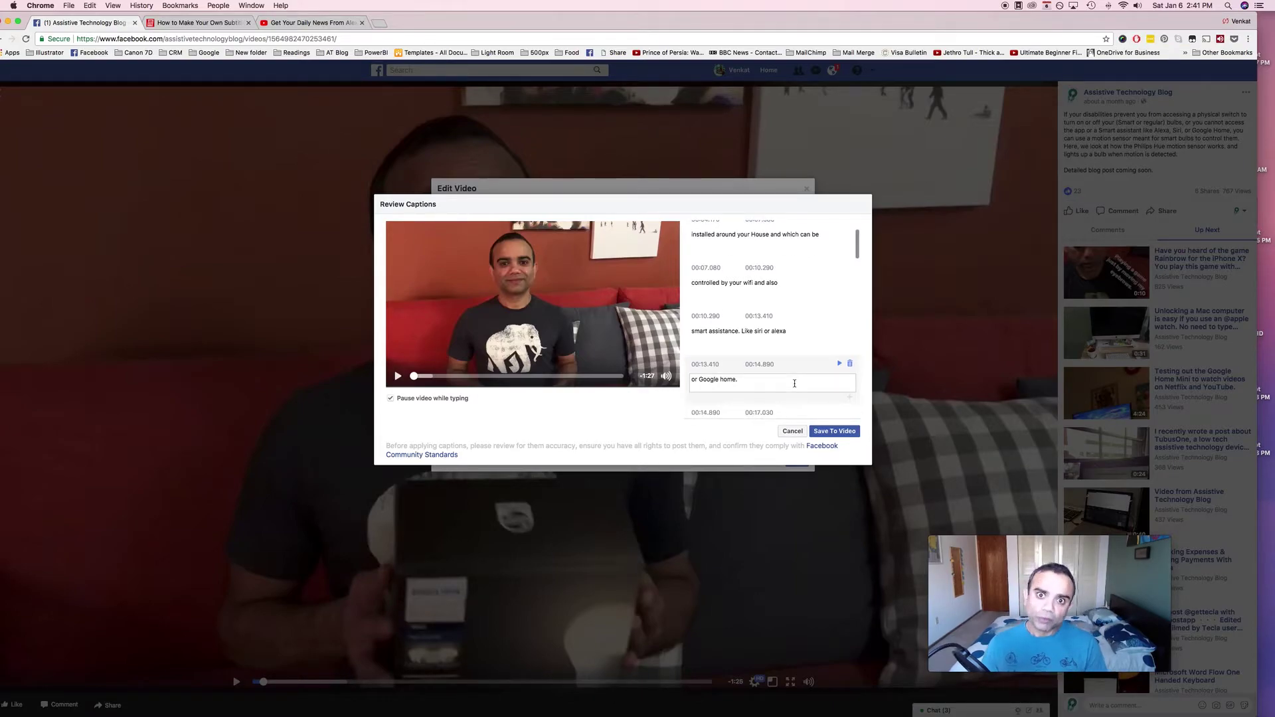
{"action": "scroll", "coordinate": [810, 398], "scroll_direction": "down", "scroll_amount": 1}
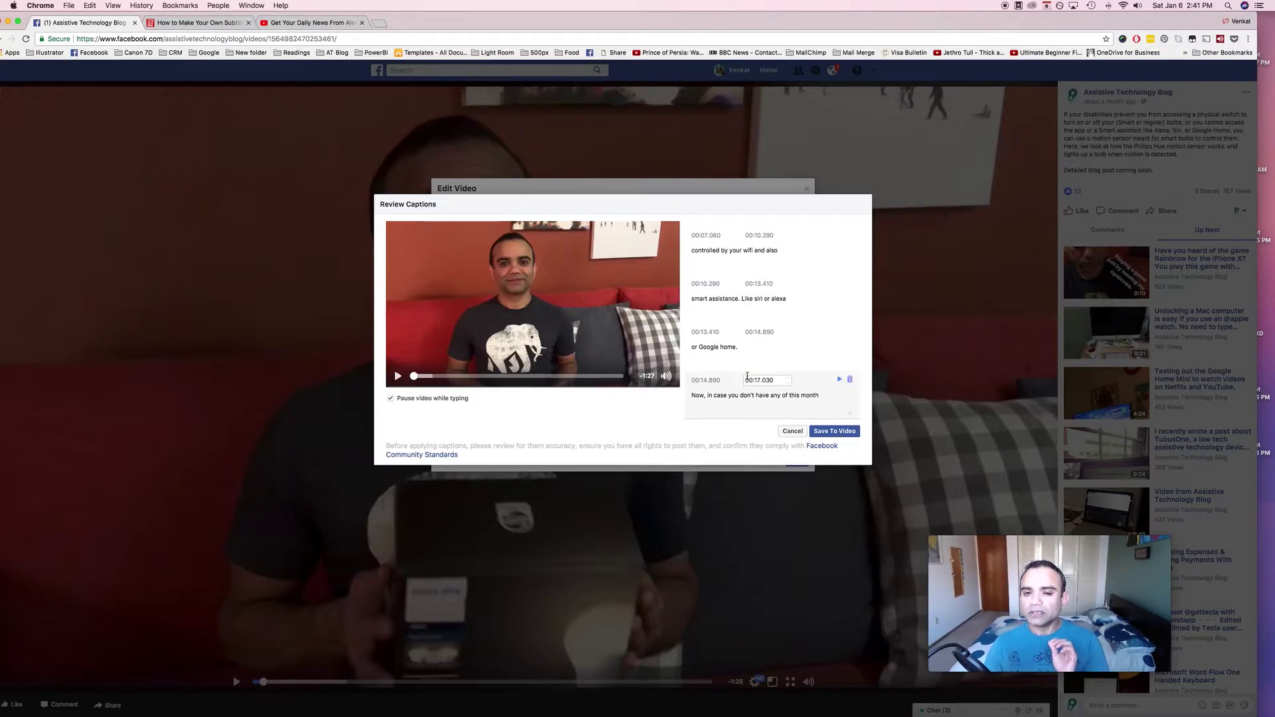
{"action": "scroll", "coordinate": [747, 377], "scroll_direction": "up", "scroll_amount": 5}
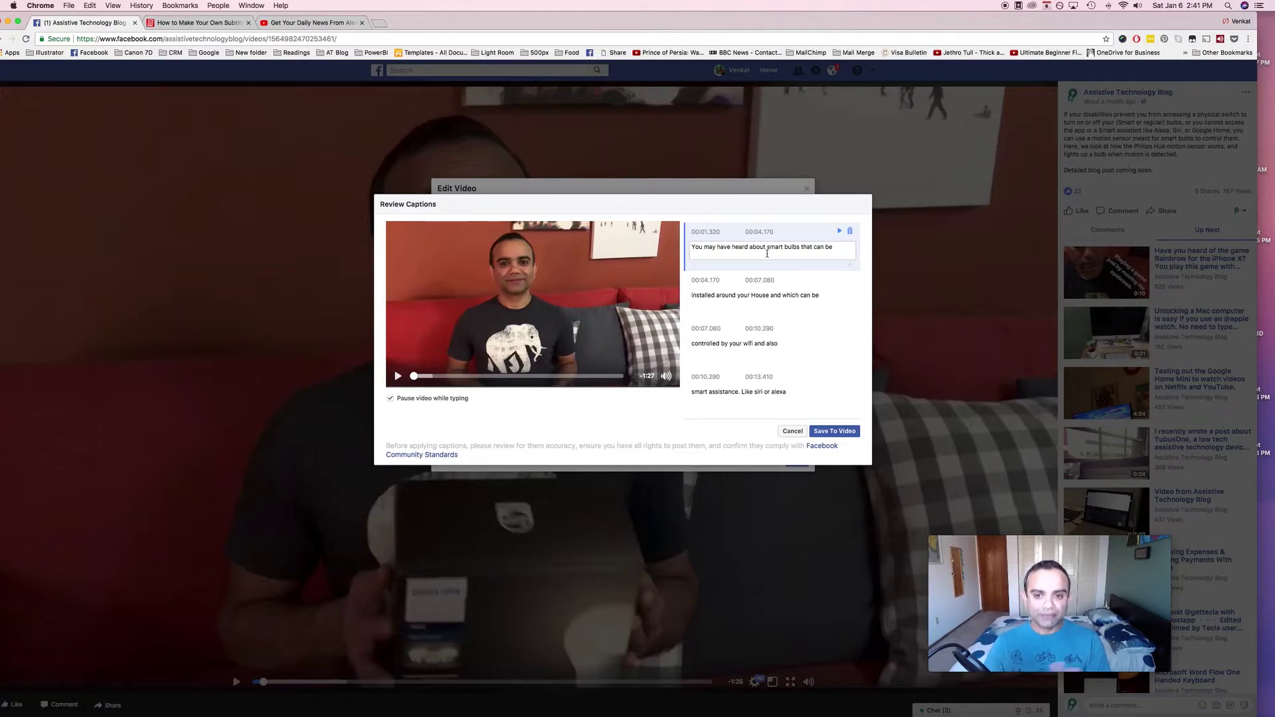
{"action": "scroll", "coordinate": [767, 253], "scroll_direction": "down", "scroll_amount": 2}
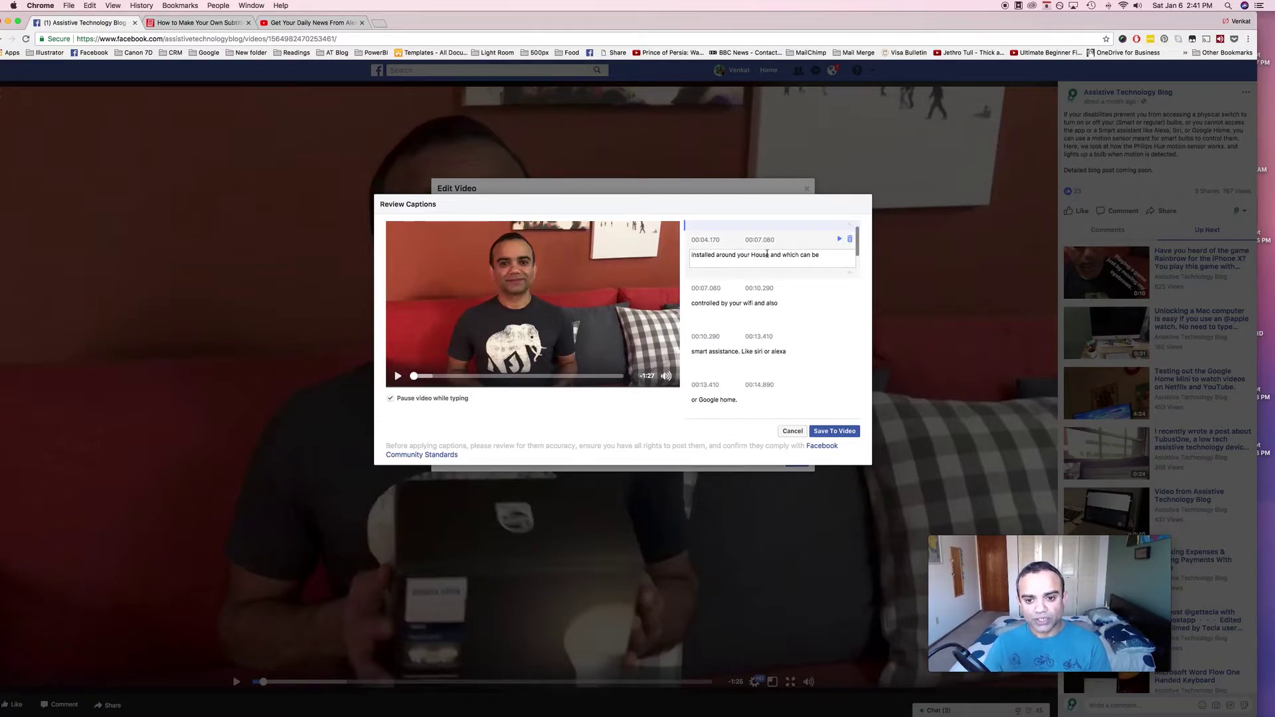
{"action": "scroll", "coordinate": [767, 253], "scroll_direction": "down", "scroll_amount": 3}
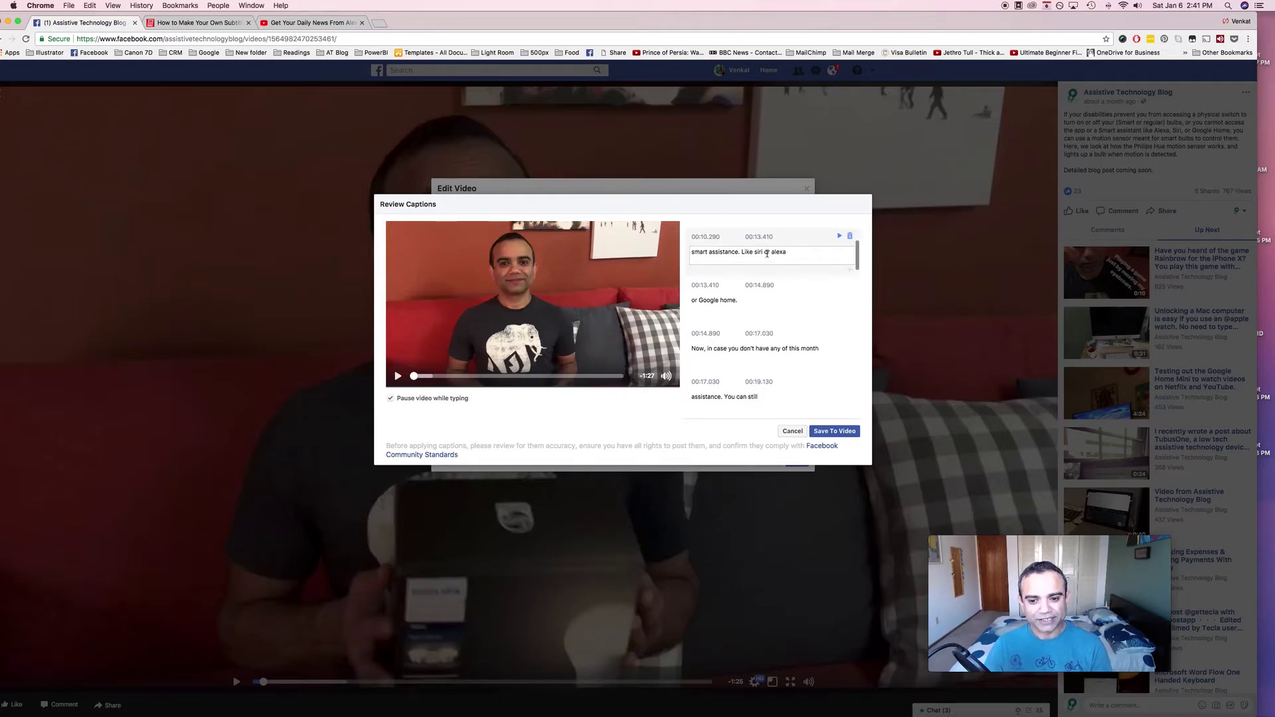
{"action": "scroll", "coordinate": [767, 254], "scroll_direction": "up", "scroll_amount": 3}
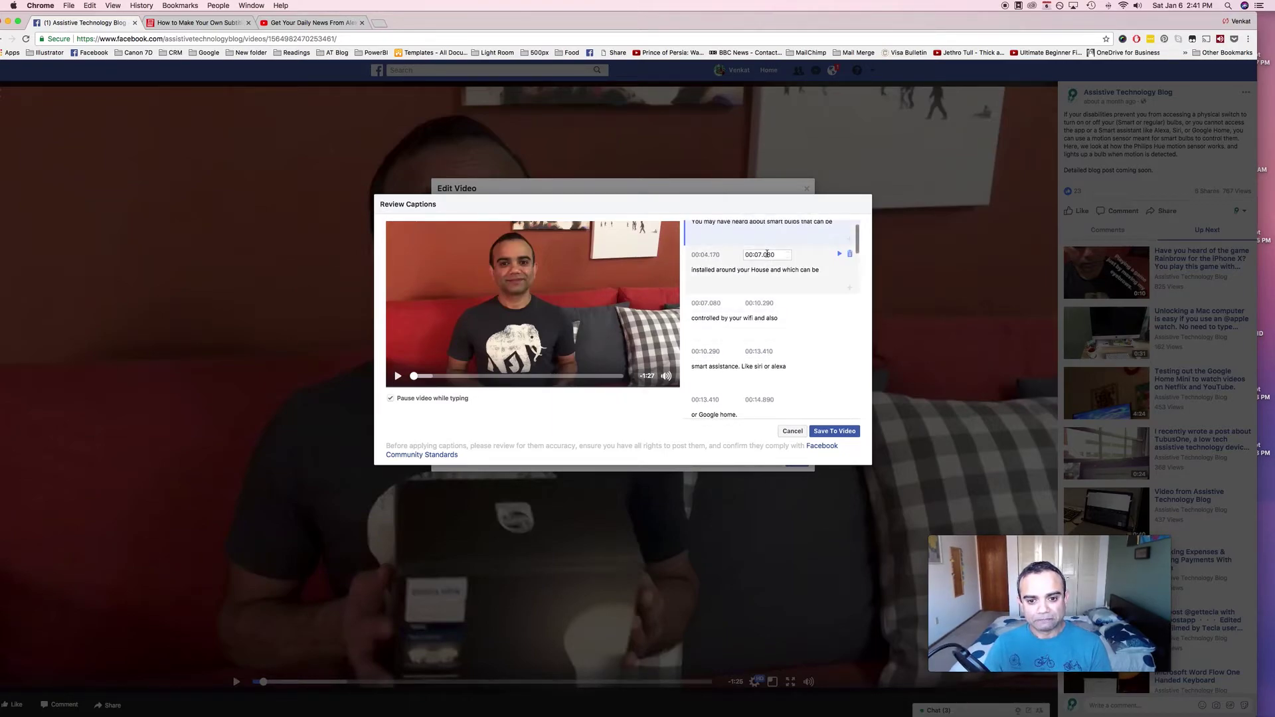
{"action": "scroll", "coordinate": [769, 251], "scroll_direction": "up", "scroll_amount": 2}
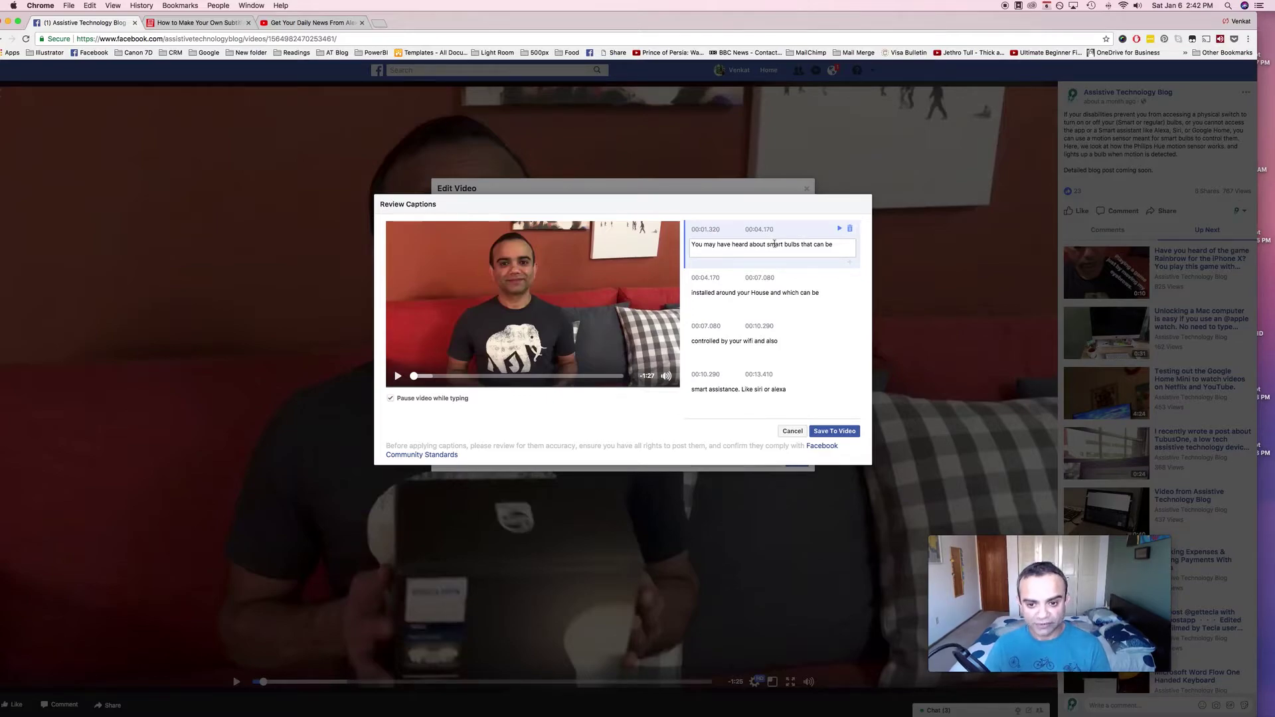
{"action": "scroll", "coordinate": [774, 244], "scroll_direction": "down", "scroll_amount": 1}
{"action": "scroll", "coordinate": [808, 222], "scroll_direction": "up", "scroll_amount": 1}
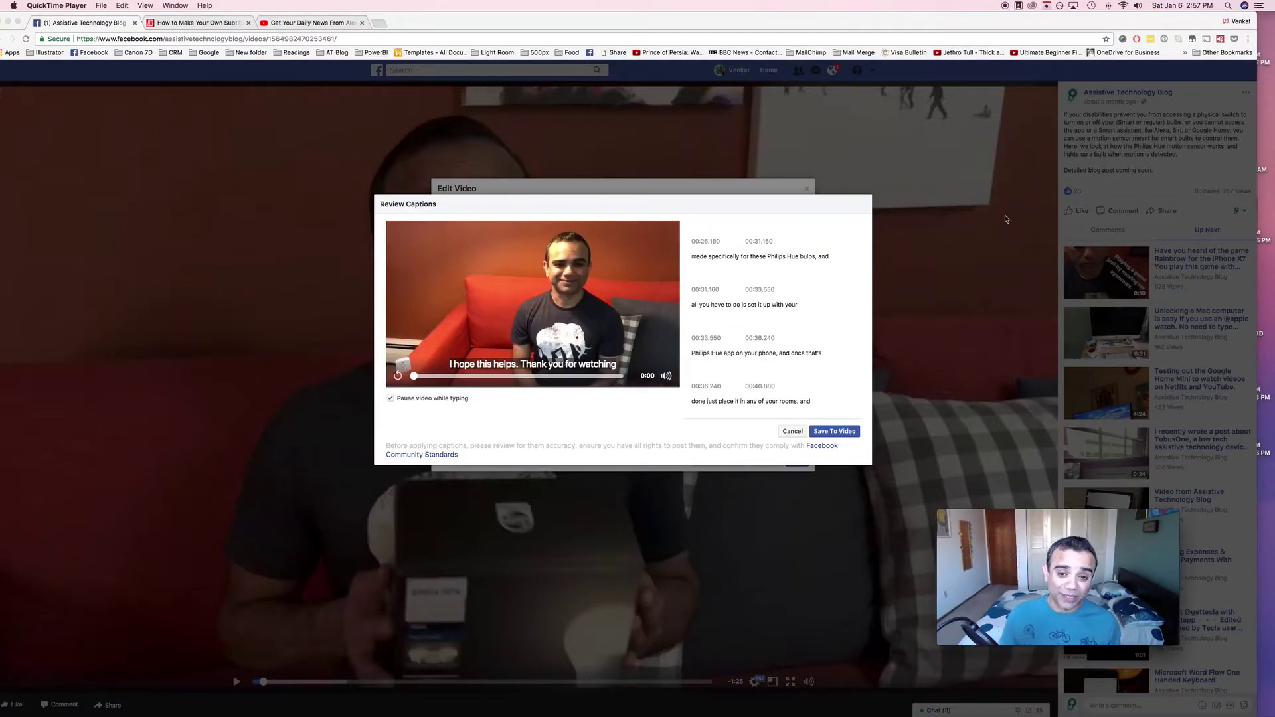
Check the corrected captions from the 00:26.180 line with the comma after "bulbs" onward, and save the captions to the video
{"action": "left_click", "coordinate": [816, 259]}
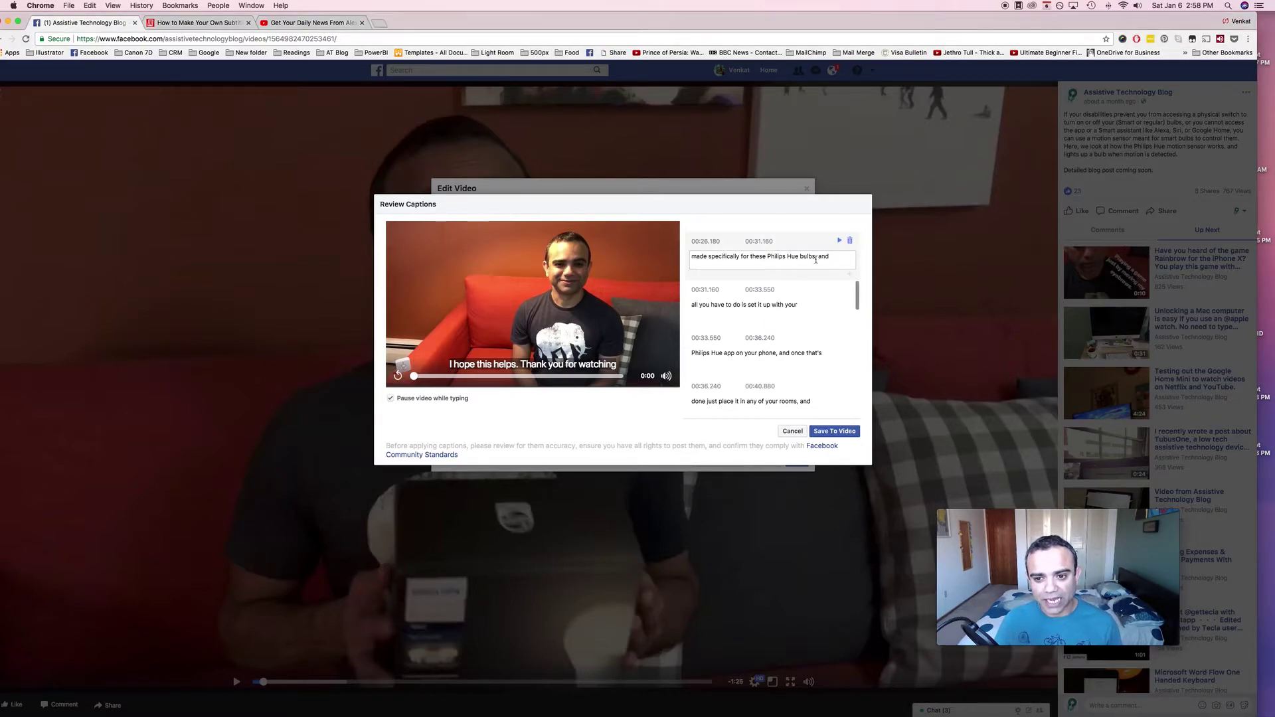
{"action": "type", "text": ","}
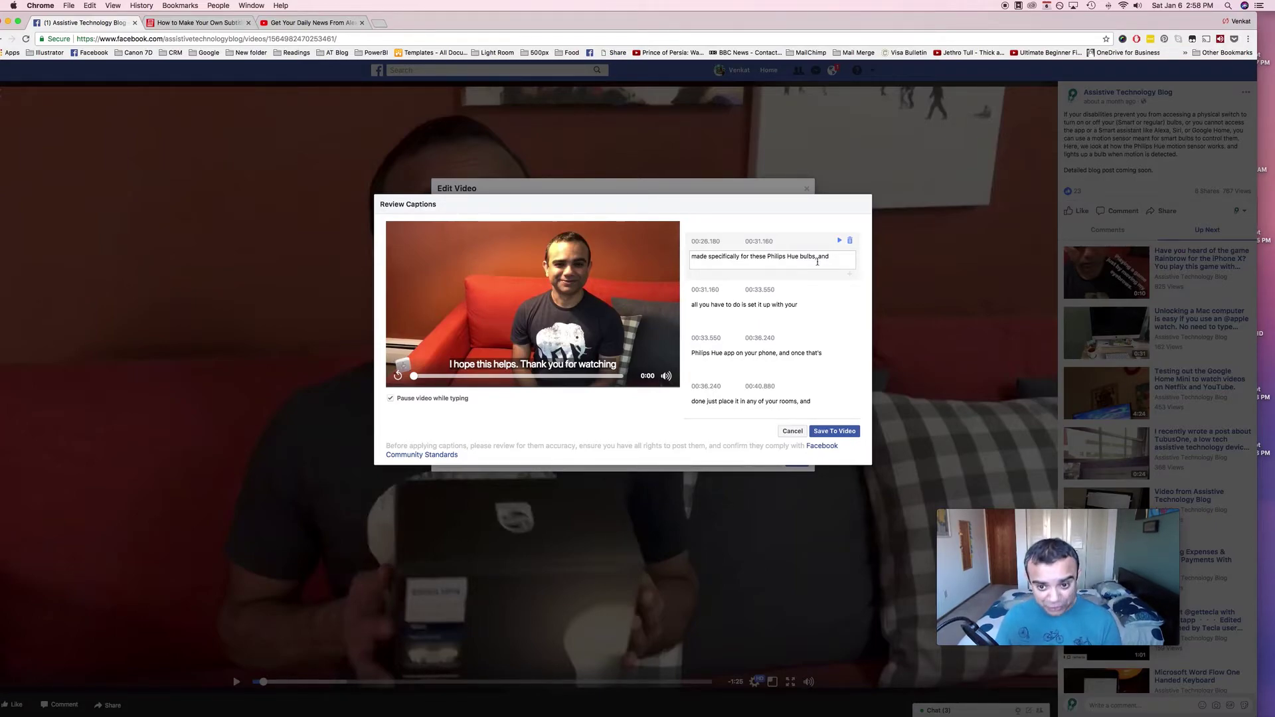
{"action": "scroll", "coordinate": [808, 290], "scroll_direction": "down", "scroll_amount": 3}
{"action": "scroll", "coordinate": [807, 290], "scroll_direction": "down", "scroll_amount": 5}
{"action": "scroll", "coordinate": [808, 291], "scroll_direction": "down", "scroll_amount": 2}
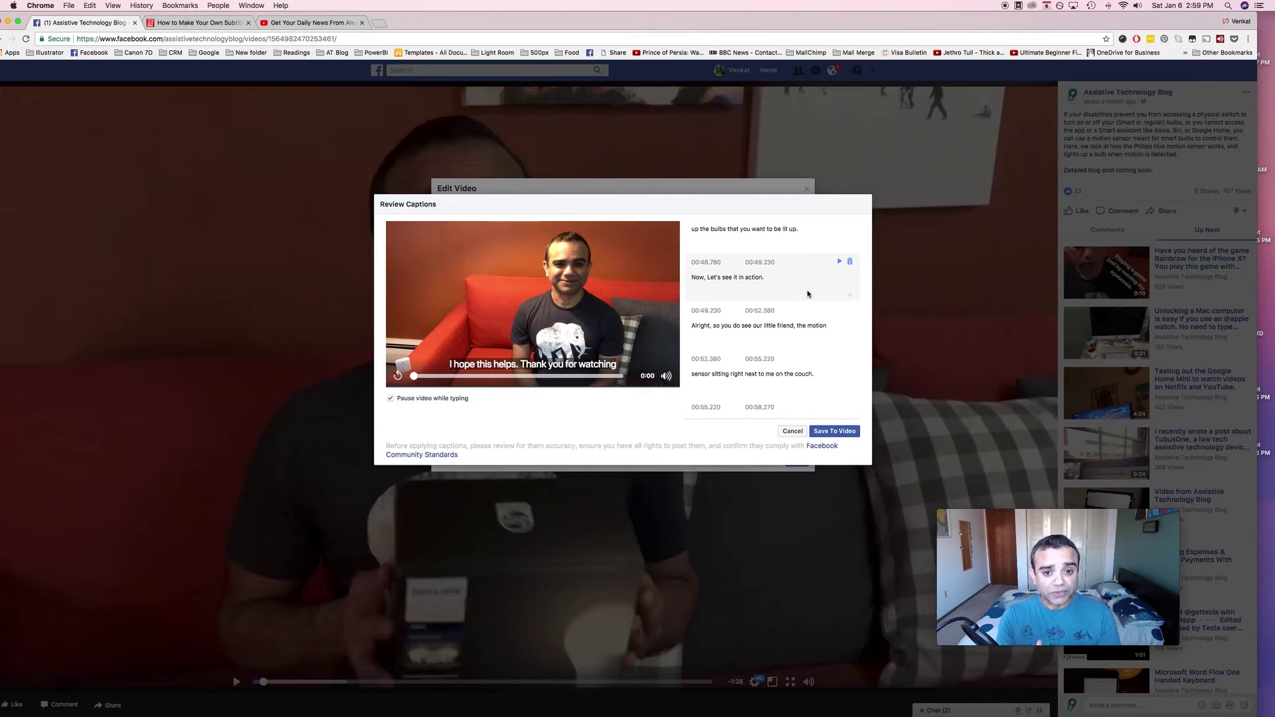
{"action": "scroll", "coordinate": [824, 392], "scroll_direction": "down", "scroll_amount": 1}
{"action": "left_click", "coordinate": [765, 394]}
{"action": "key", "text": "Escape"}
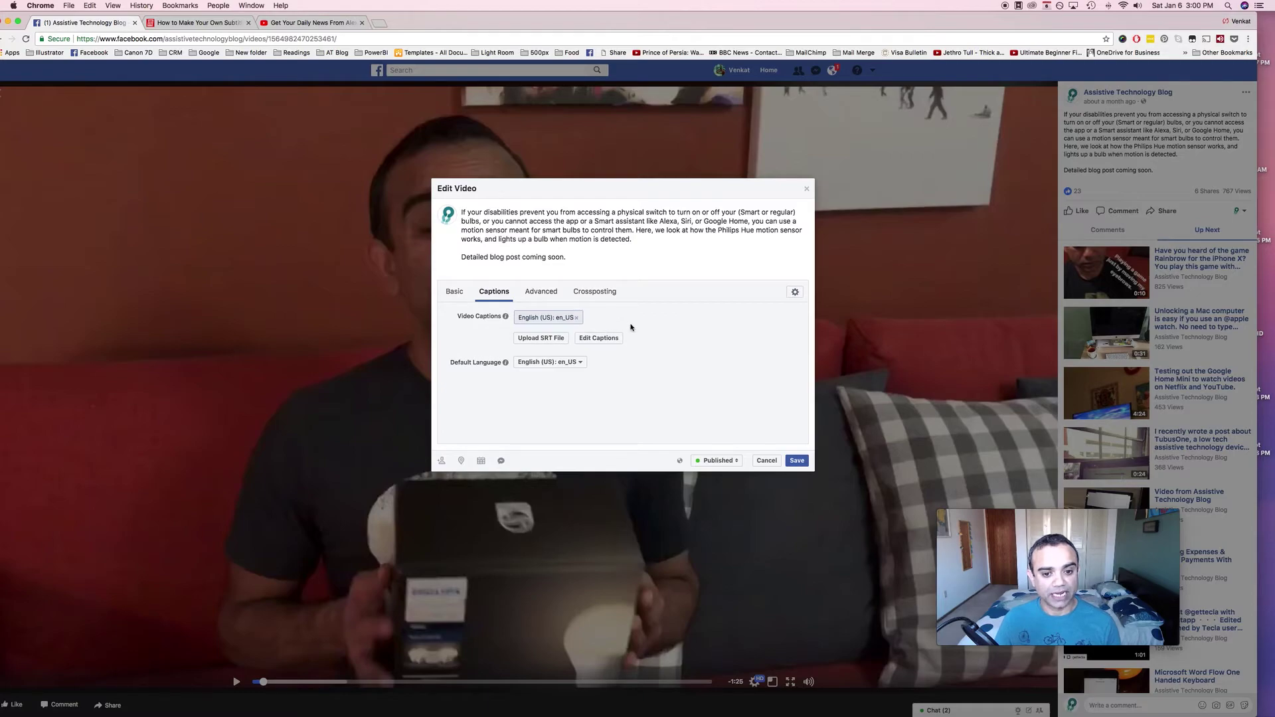
Keep English (US): en_US as the default caption language and save the video edits
{"action": "left_click", "coordinate": [583, 364]}
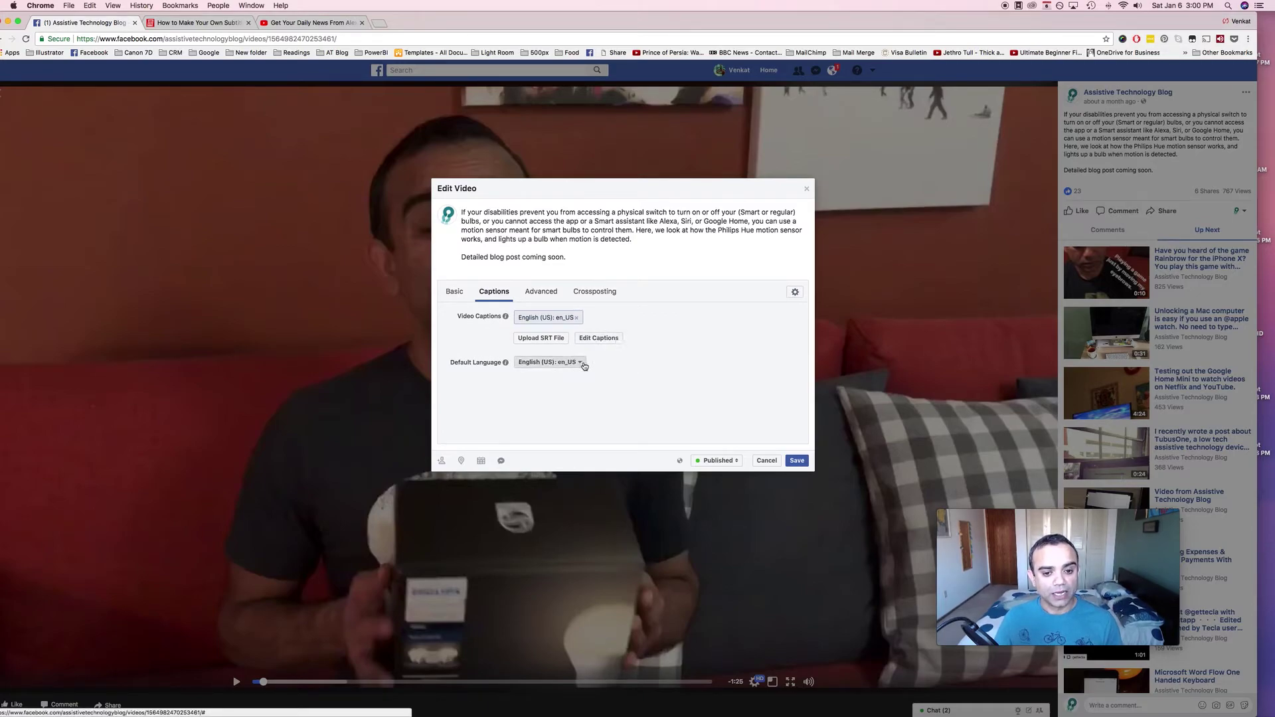
{"action": "left_click", "coordinate": [689, 373]}
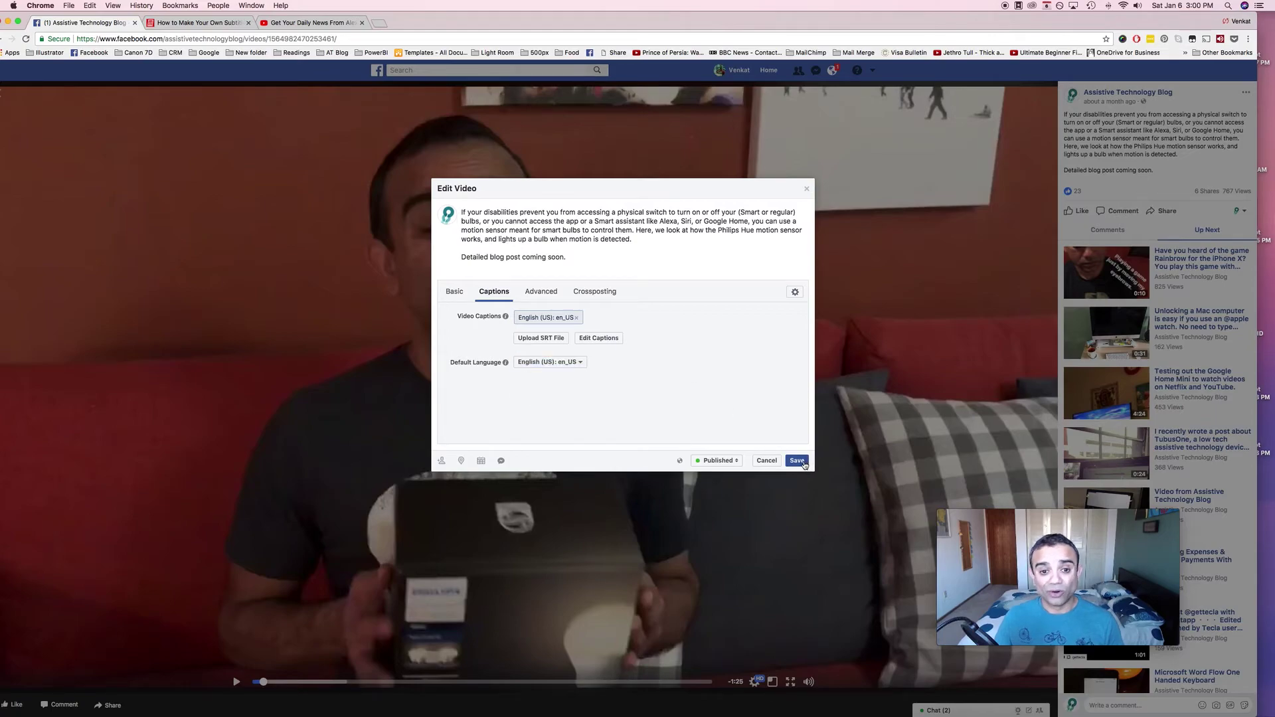
{"action": "left_click", "coordinate": [797, 461]}
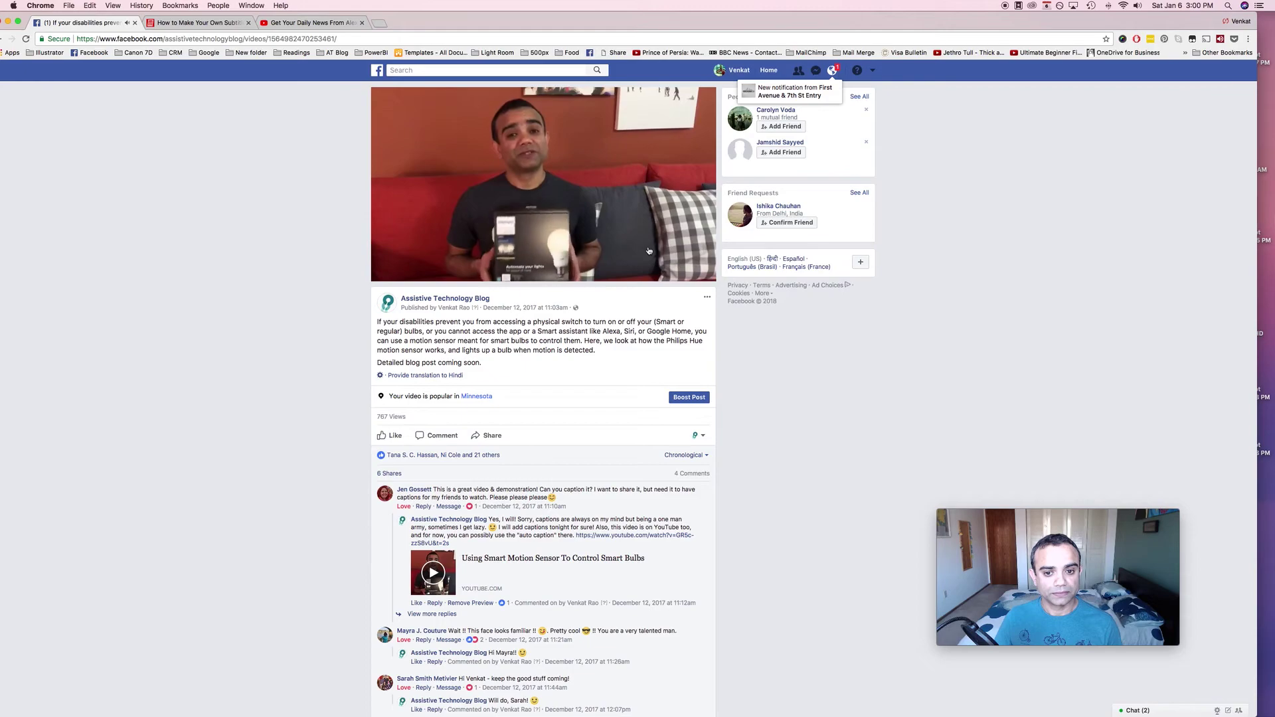
Play the saved video in the enlarged viewer with captions turned on, and return to its post
{"action": "left_click", "coordinate": [435, 256]}
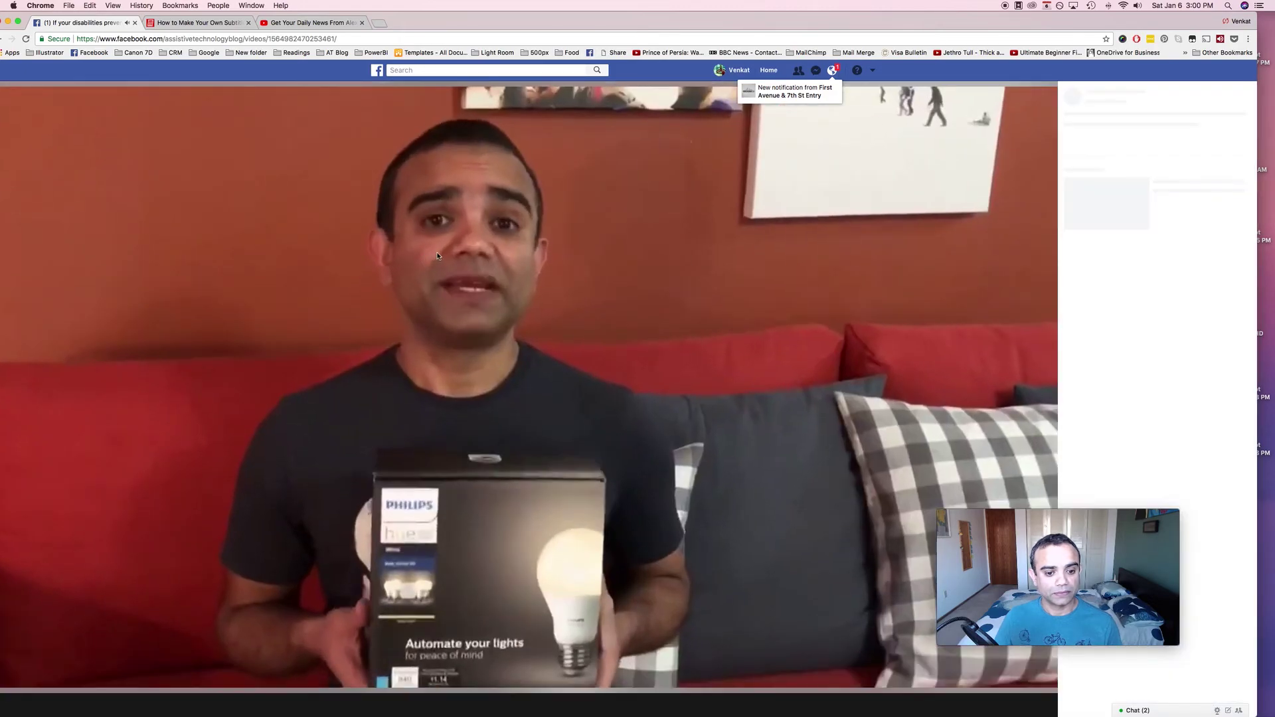
{"action": "left_click", "coordinate": [754, 681]}
{"action": "left_click", "coordinate": [738, 652]}
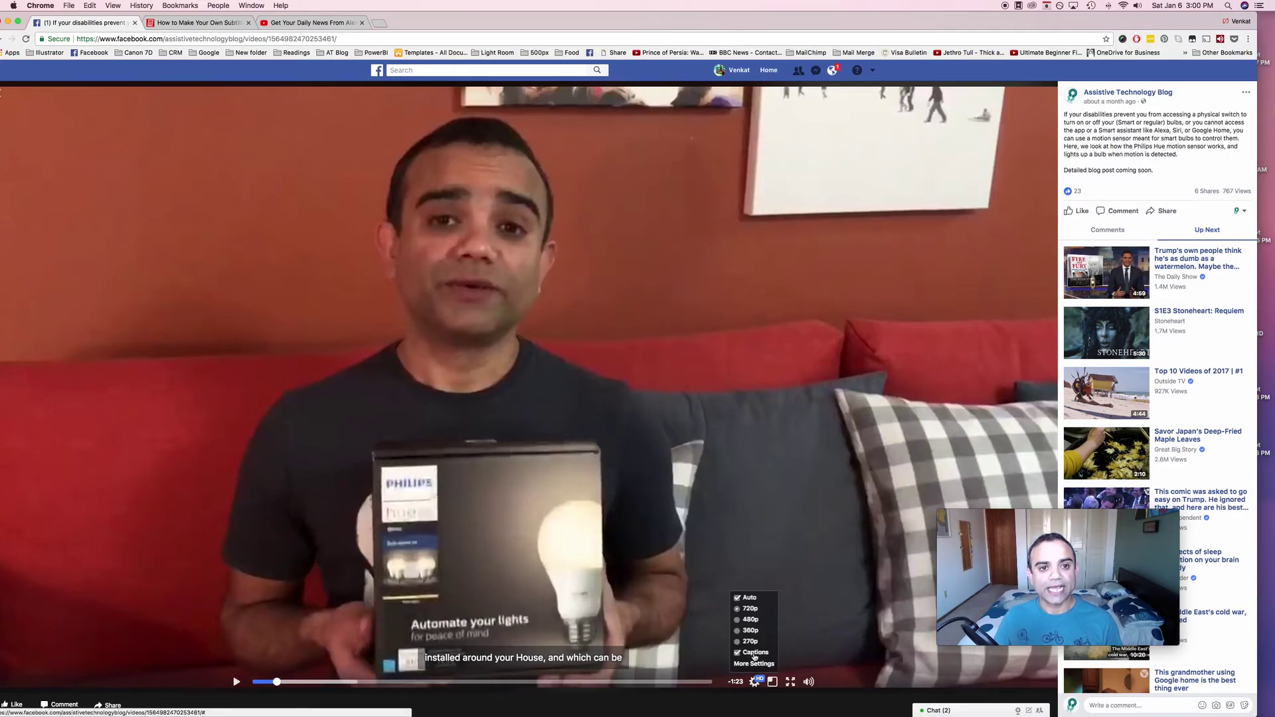
{"action": "left_click", "coordinate": [236, 681]}
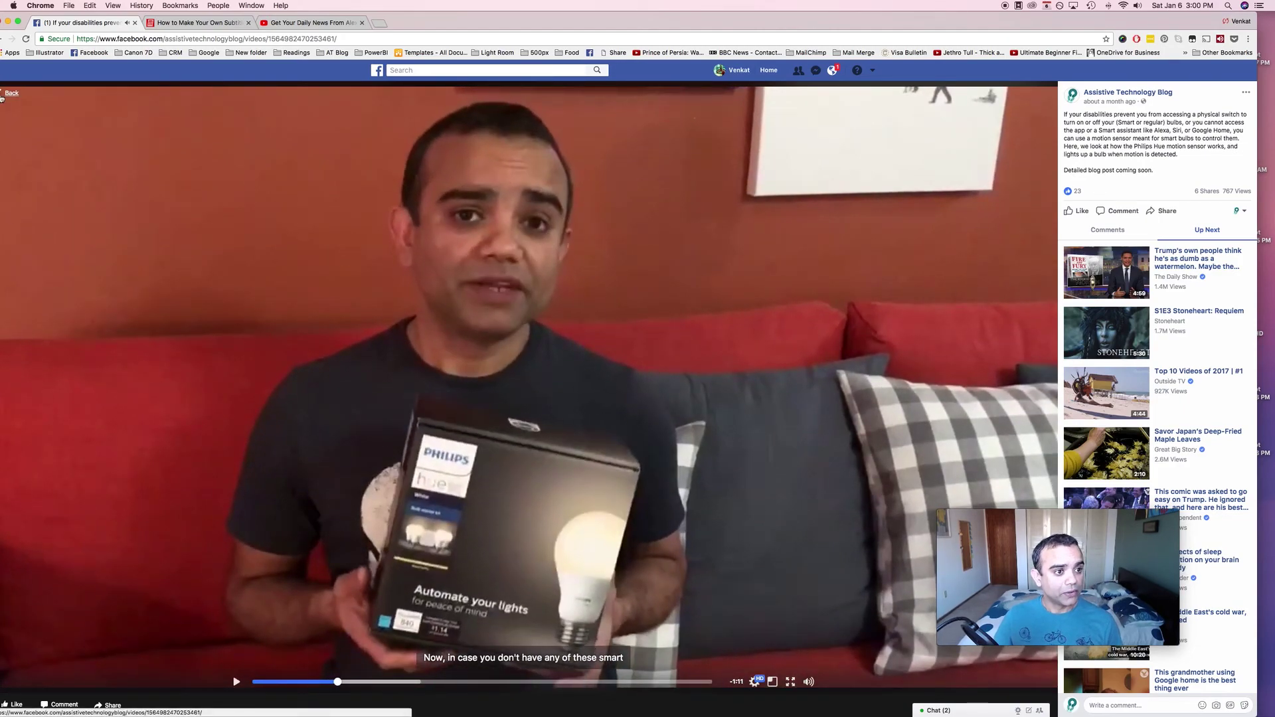
{"action": "left_click", "coordinate": [4, 95]}
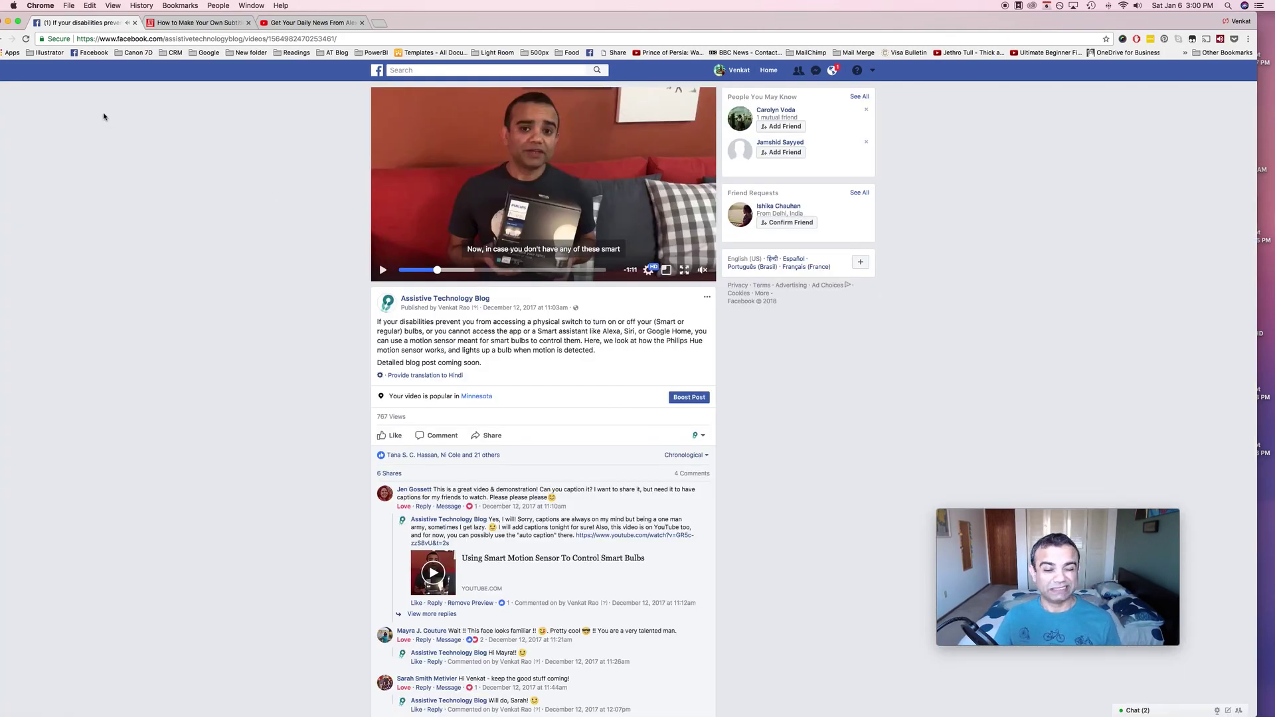